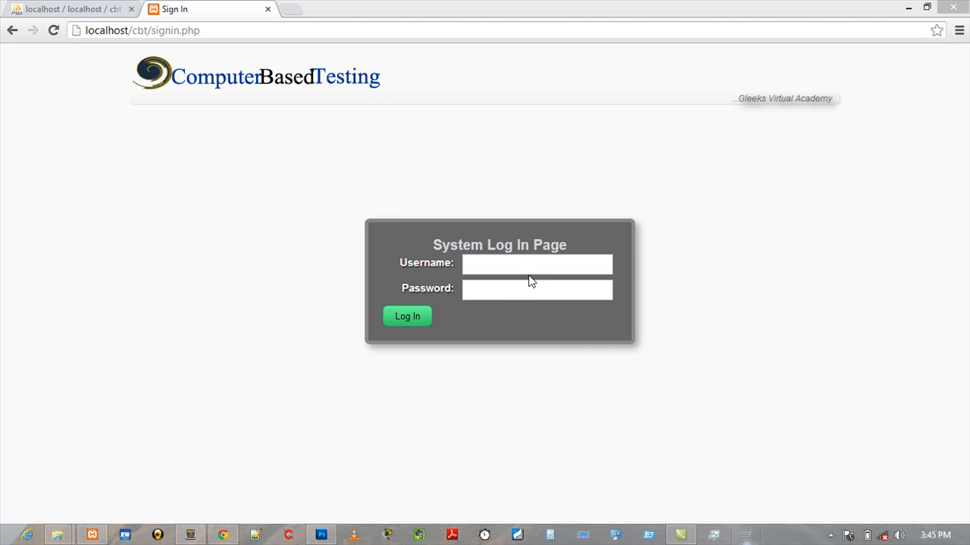
- Log in to the system with the admin username and account password
{"action": "mouse_move", "coordinate": [511, 267]}
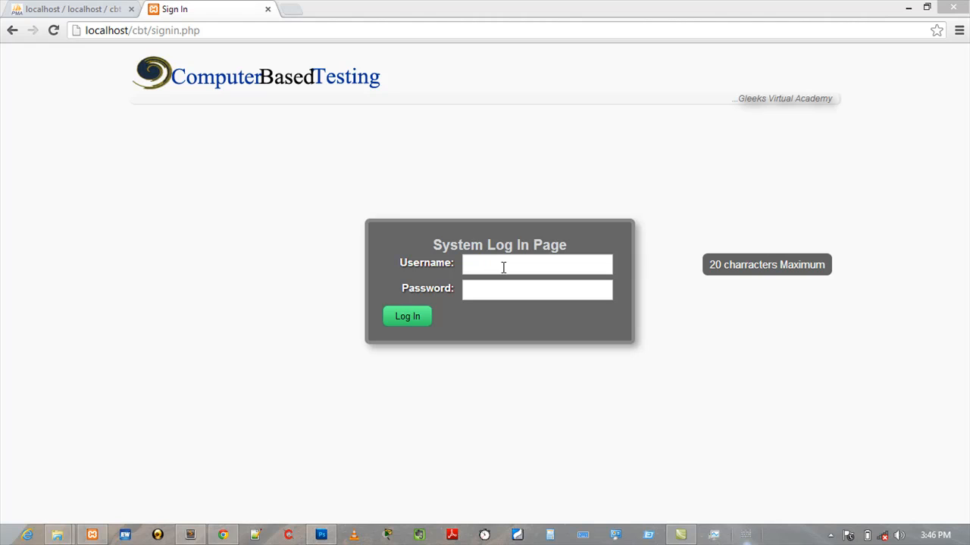
{"action": "left_click", "coordinate": [504, 265]}
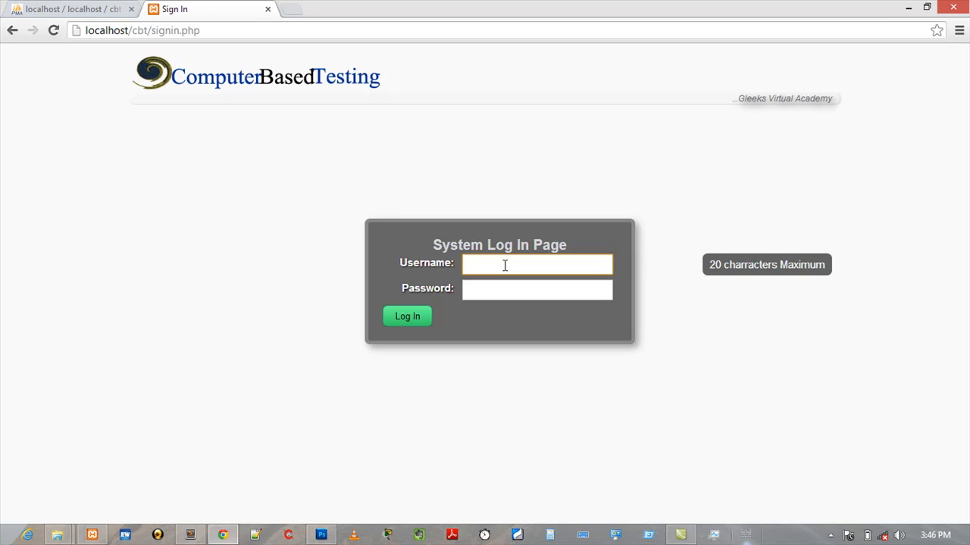
{"action": "type", "text": "ai"}
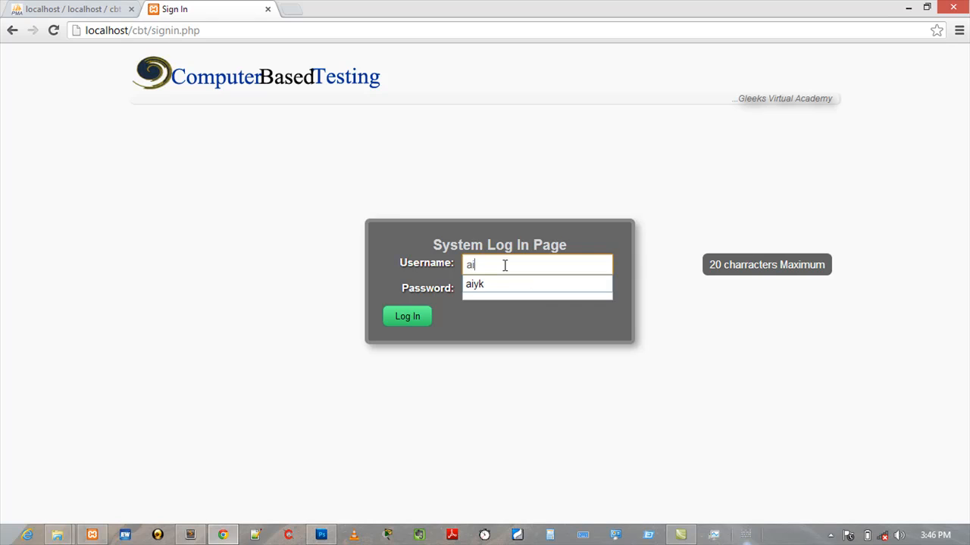
{"action": "key", "text": "Down"}
{"action": "key", "text": "Tab"}
{"action": "type", "text": "••••••••"}
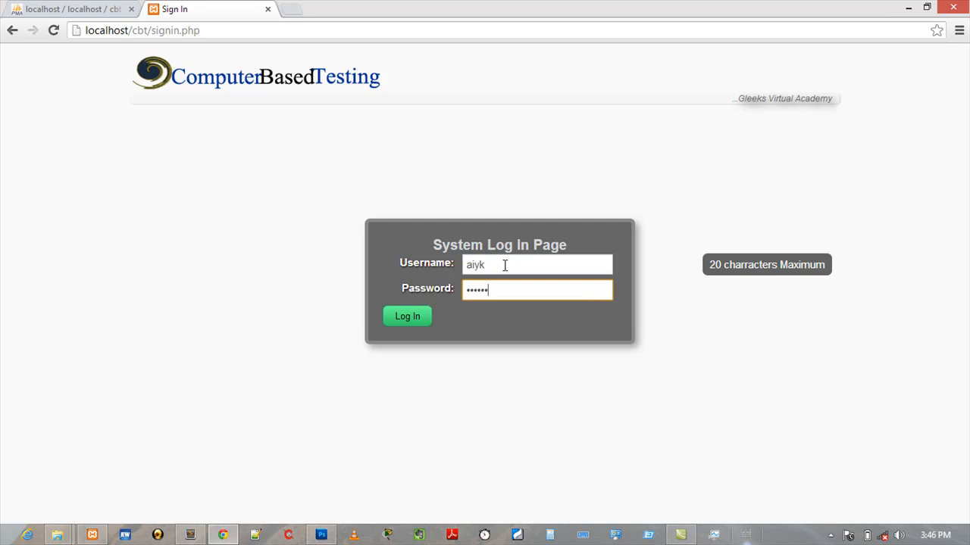
{"action": "key", "text": "Tab"}
{"action": "key", "text": "Return"}
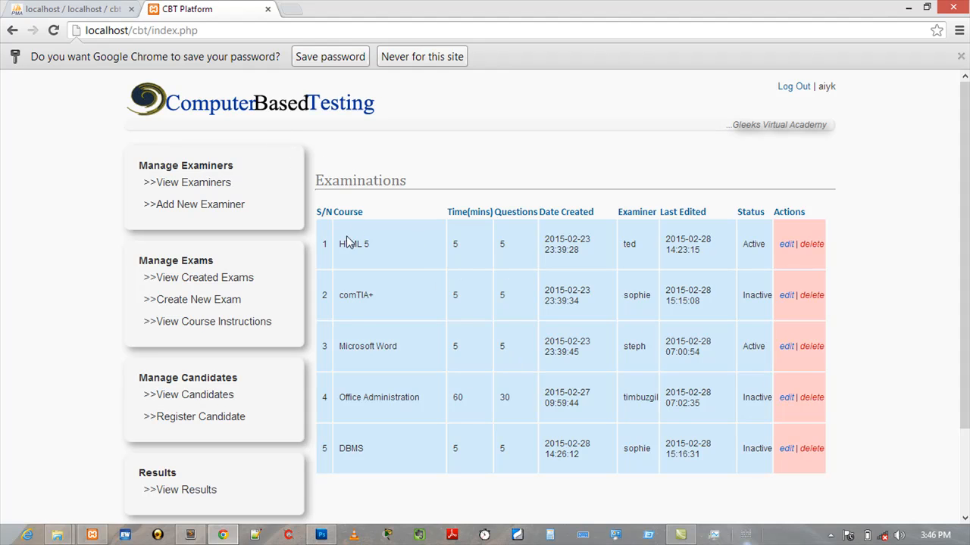
- Open the list of registered examiners
{"action": "left_click_drag", "start_coordinate": [177, 30], "coordinate": [151, 31]}
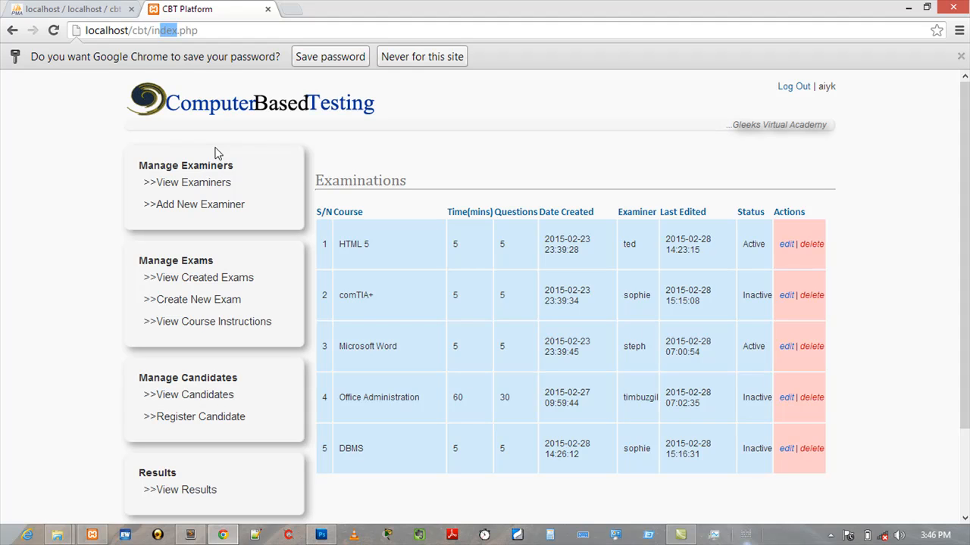
{"action": "left_click", "coordinate": [173, 189]}
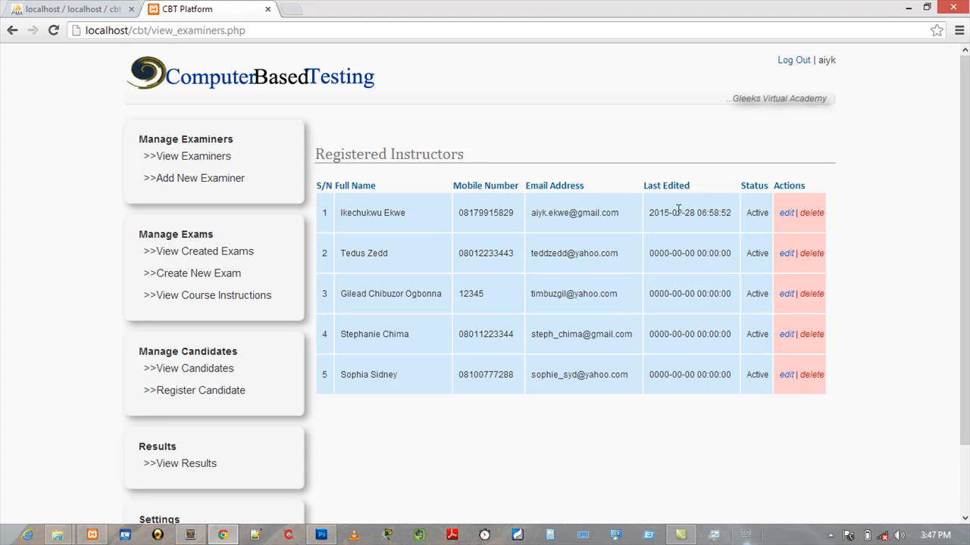
- Edit the first examiner, changing the email domain to yahoo, and save the update
{"action": "left_click", "coordinate": [785, 215]}
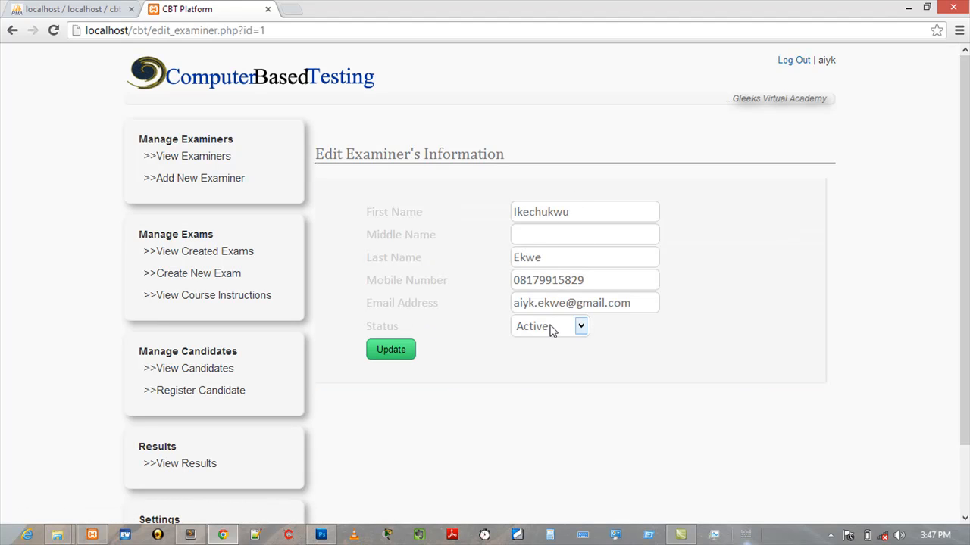
{"action": "left_click", "coordinate": [533, 237]}
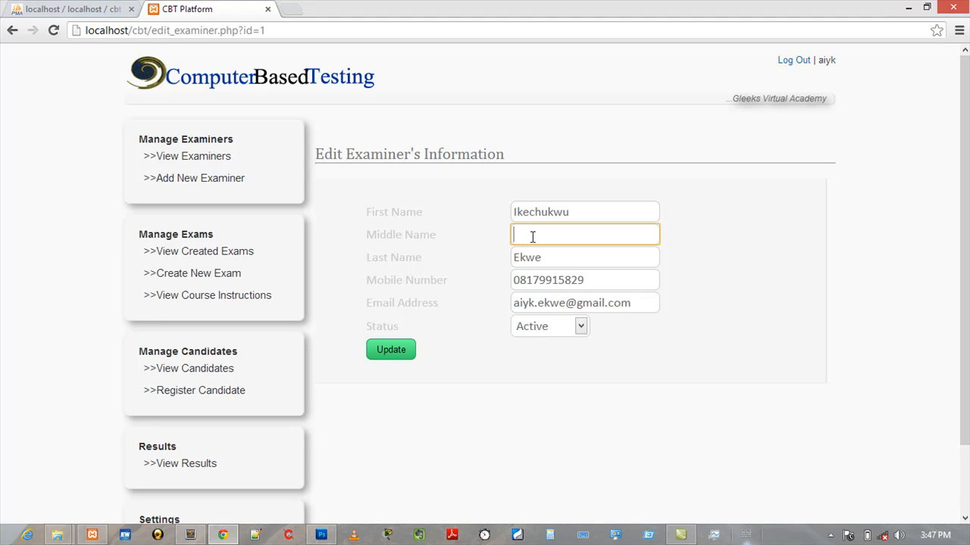
{"action": "left_click", "coordinate": [537, 332]}
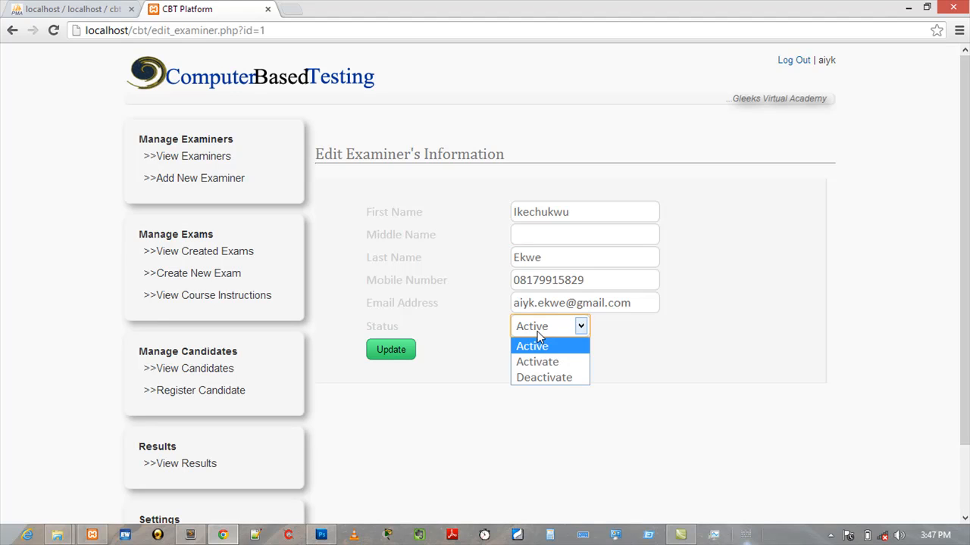
{"action": "left_click", "coordinate": [599, 303]}
{"action": "double_click", "coordinate": [599, 303]}
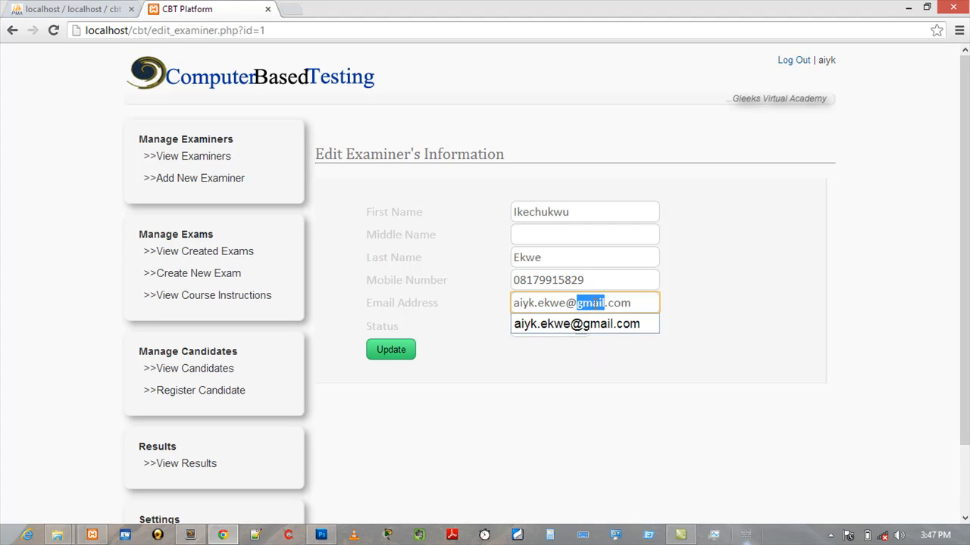
{"action": "type", "text": "ya"}
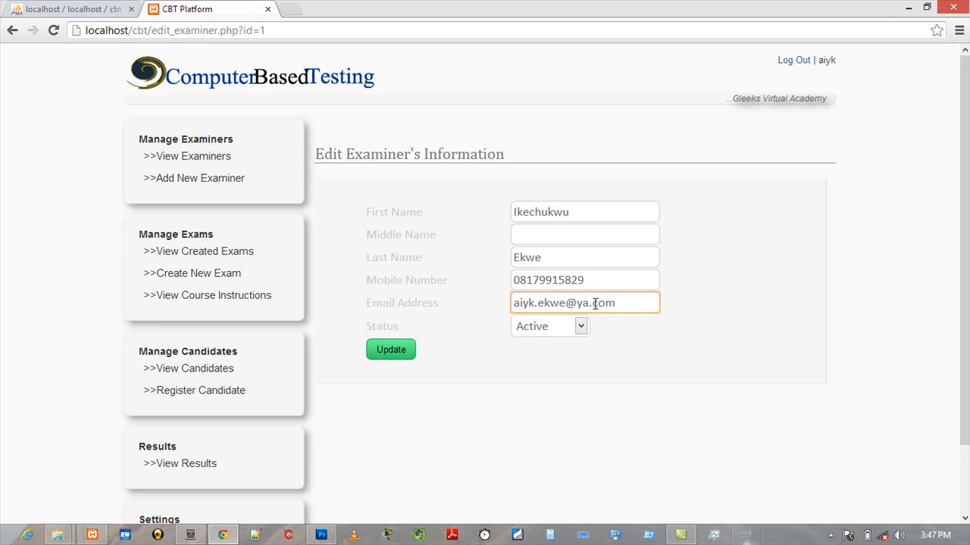
{"action": "type", "text": "hoo"}
{"action": "left_click", "coordinate": [394, 352]}
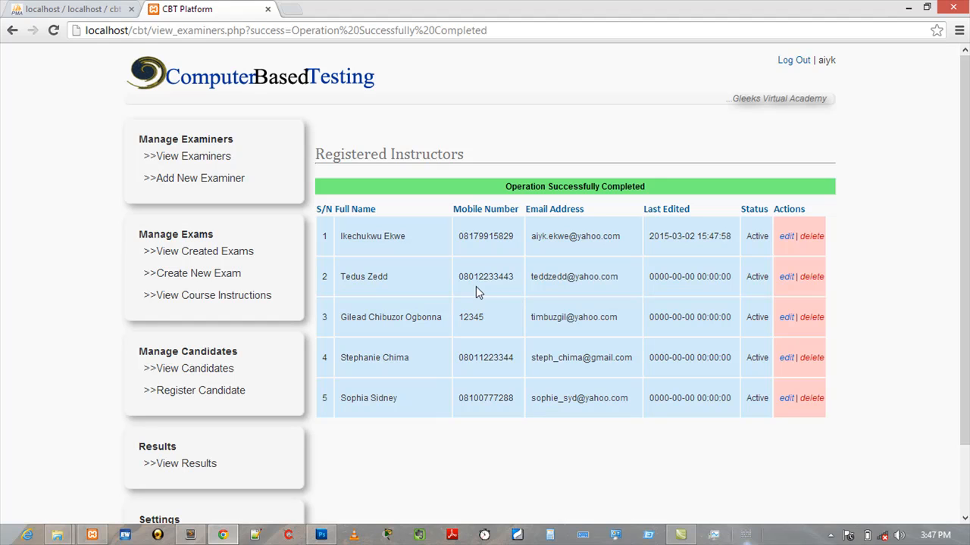
- Delete the fifth examiner from the list, confirming the deletion
{"action": "left_click_drag", "start_coordinate": [622, 240], "coordinate": [527, 243]}
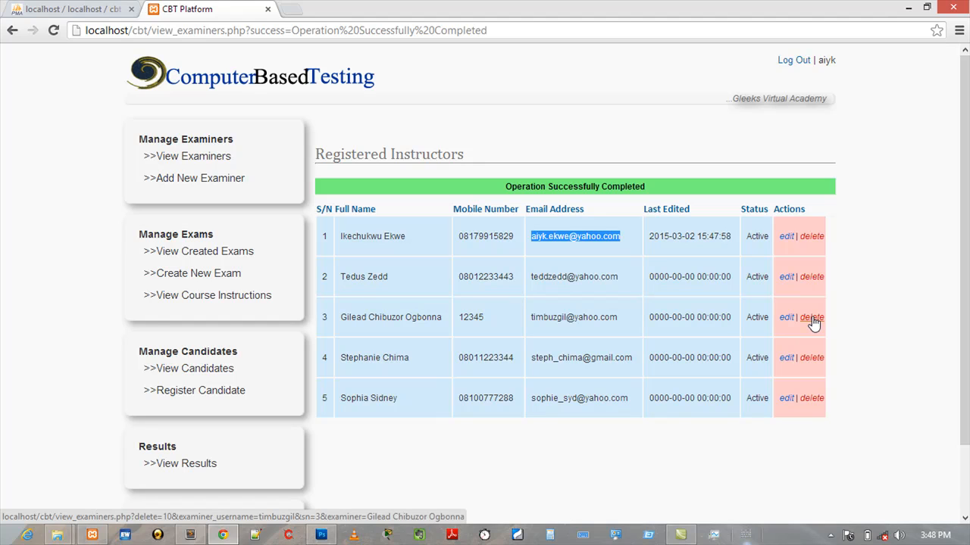
{"action": "left_click", "coordinate": [811, 400]}
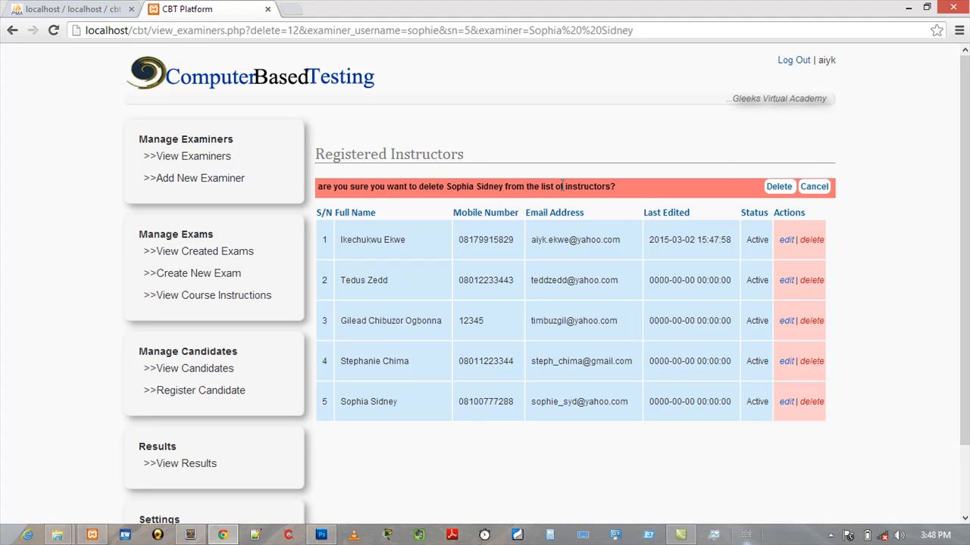
{"action": "left_click", "coordinate": [812, 188]}
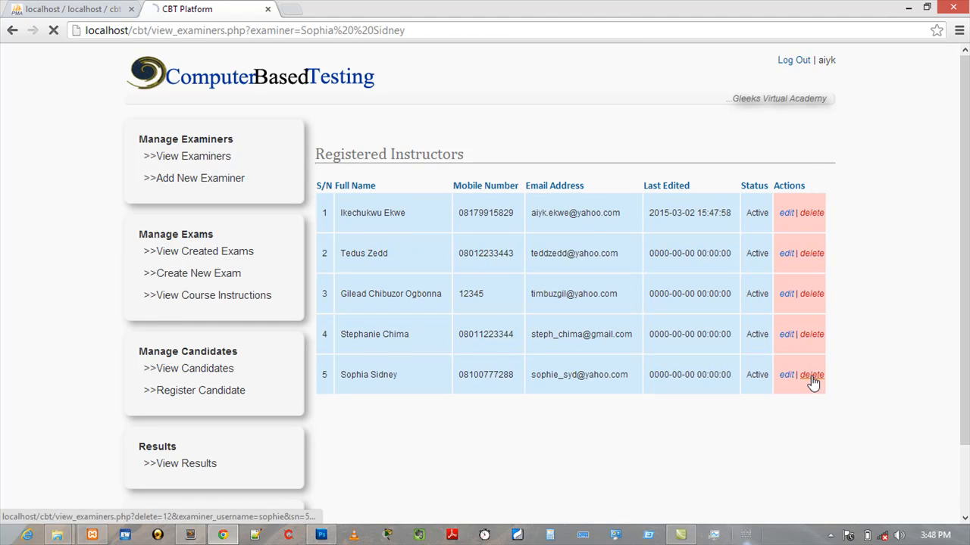
{"action": "left_click", "coordinate": [811, 377]}
{"action": "left_click", "coordinate": [779, 188]}
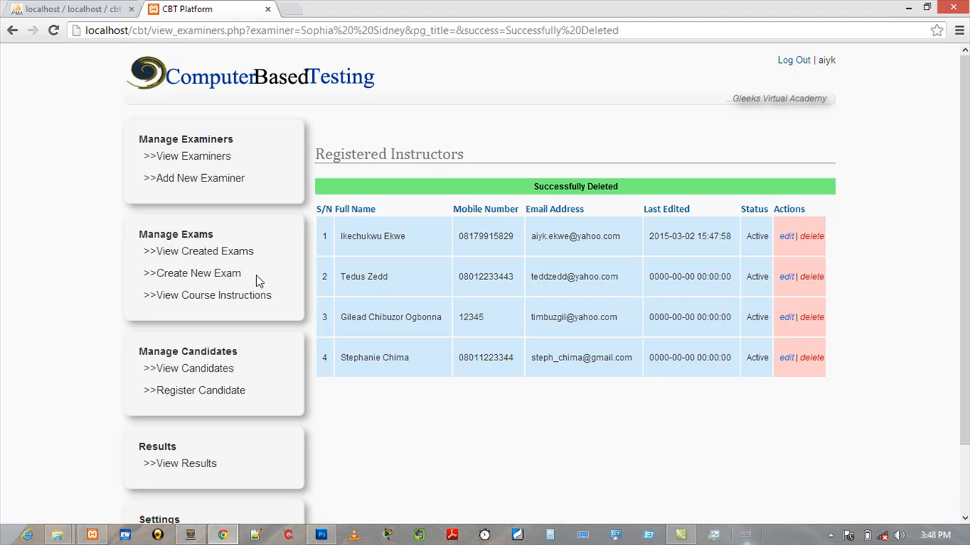
- Open the new examiner form and fill in the user name from the suggestions
{"action": "left_click", "coordinate": [199, 179]}
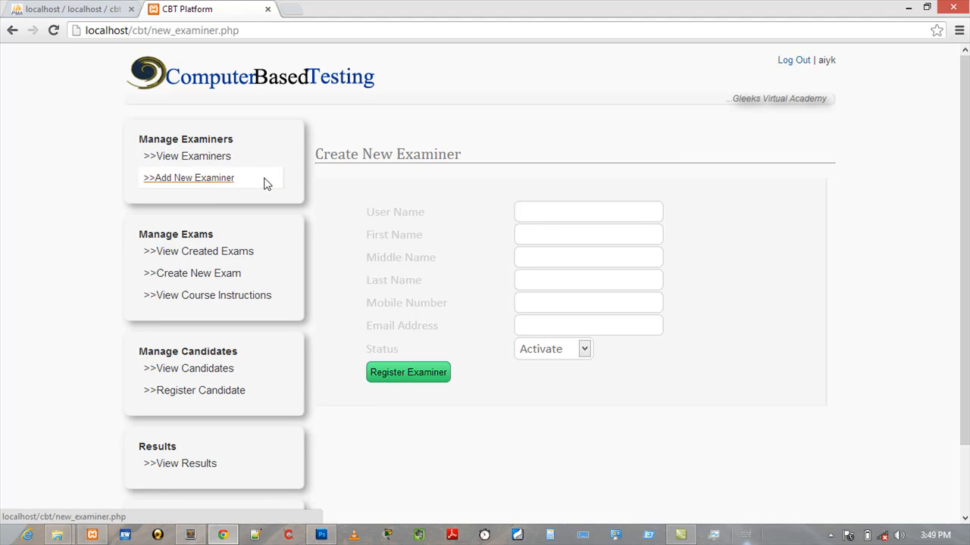
{"action": "left_click", "coordinate": [566, 213]}
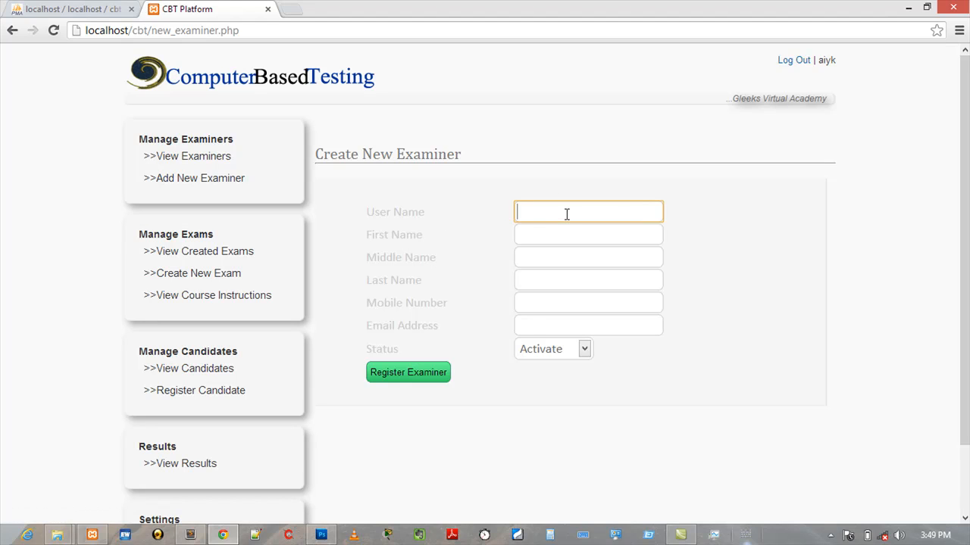
{"action": "type", "text": "s"}
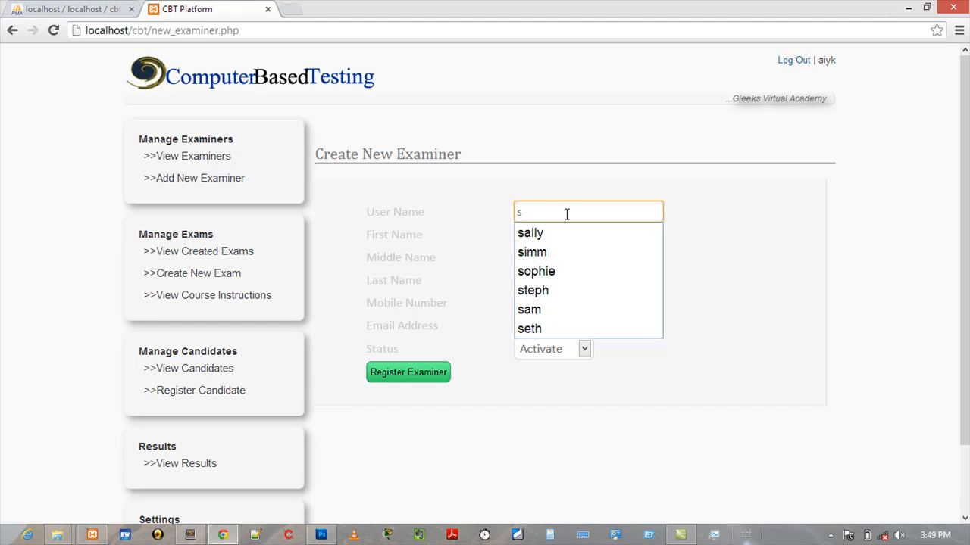
{"action": "key", "text": "Down"}
{"action": "key", "text": "Down"}
{"action": "key", "text": "Down"}
{"action": "key", "text": "Down"}
{"action": "key", "text": "Up"}
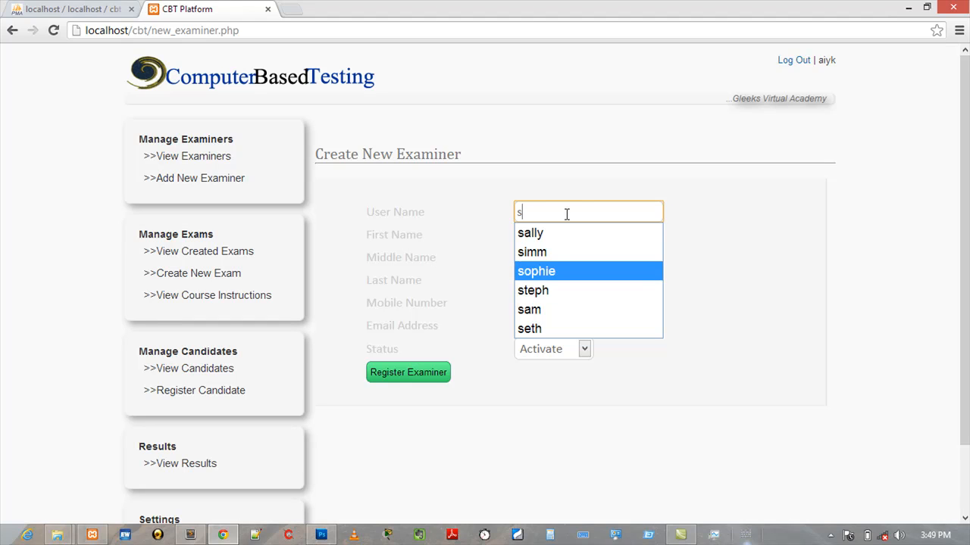
{"action": "key", "text": "Tab"}
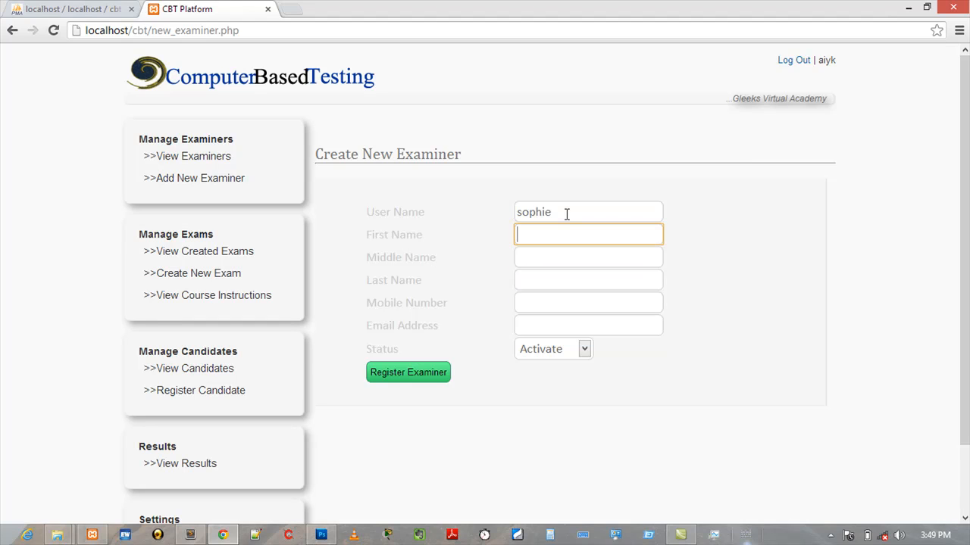
- Enter the examiner's first name and last name, leaving the middle name blank
{"action": "type", "text": "so"}
{"action": "key", "text": "Down"}
{"action": "key", "text": "Tab"}
{"action": "key", "text": "Down"}
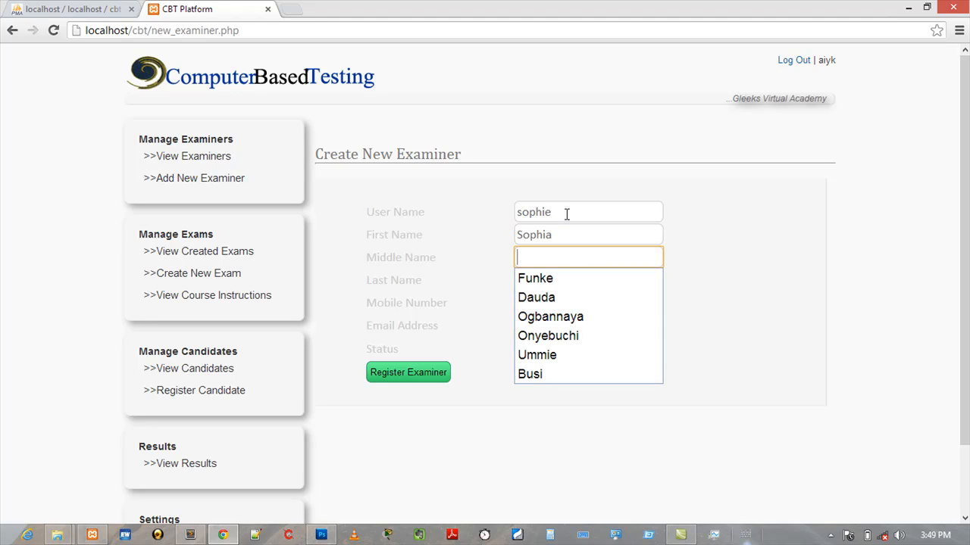
{"action": "key", "text": "Tab"}
{"action": "type", "text": "sy"}
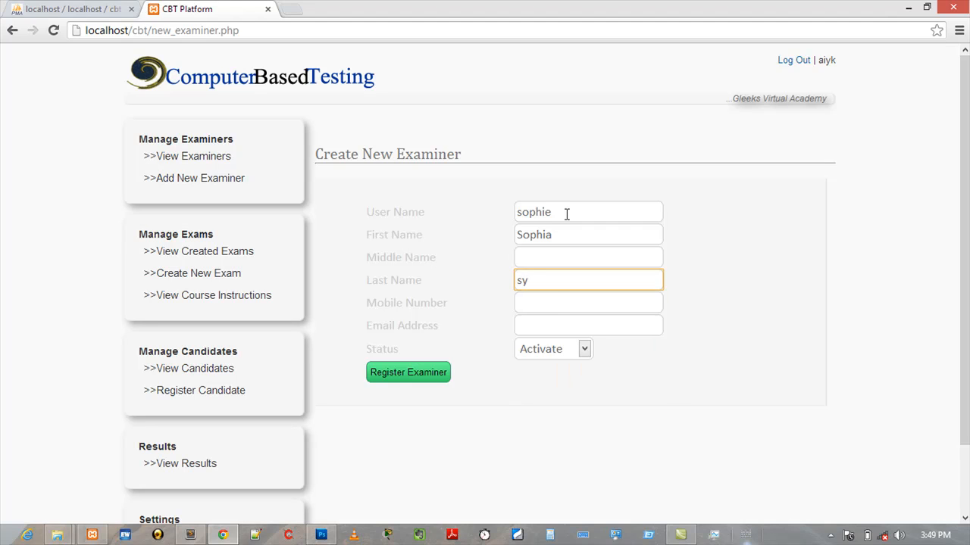
{"action": "key", "text": "BackSpace"}
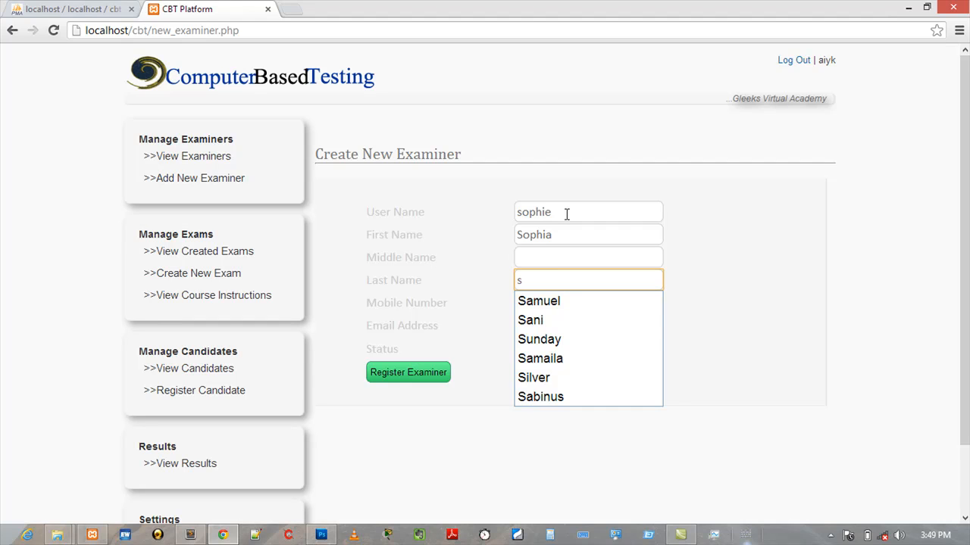
{"action": "key", "text": "BackSpace"}
{"action": "type", "text": "Sy"}
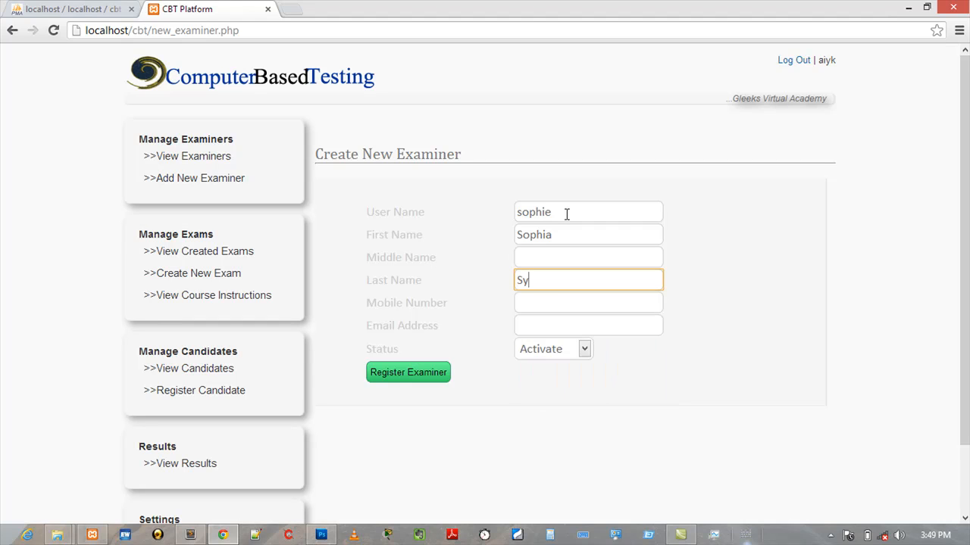
{"action": "type", "text": "ndney"}
{"action": "key", "text": "Tab"}
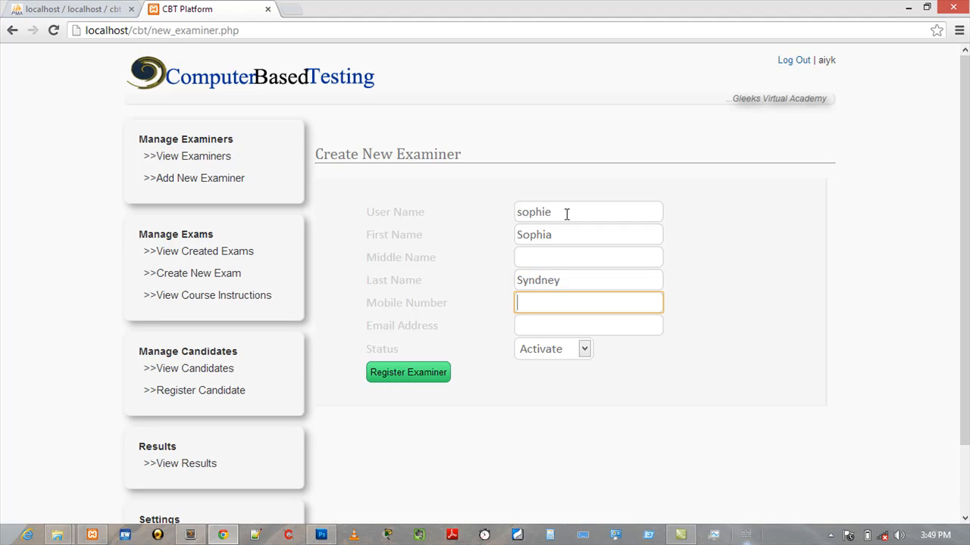
- Fill in the examiner's mobile number from the suggestions
{"action": "key", "text": "Down"}
{"action": "key", "text": "Down"}
{"action": "key", "text": "Down"}
{"action": "key", "text": "Down"}
{"action": "key", "text": "Down"}
{"action": "key", "text": "Down"}
{"action": "key", "text": "Down"}
{"action": "key", "text": "Return"}
{"action": "key", "text": "Tab"}
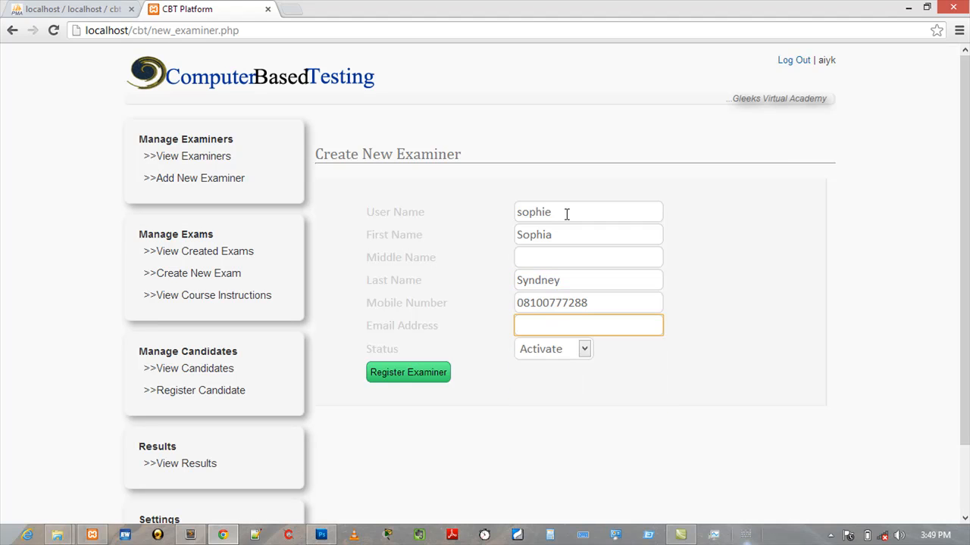
- Fill in the examiner's email address from the suggestions and register the examiner
{"action": "type", "text": "so"}
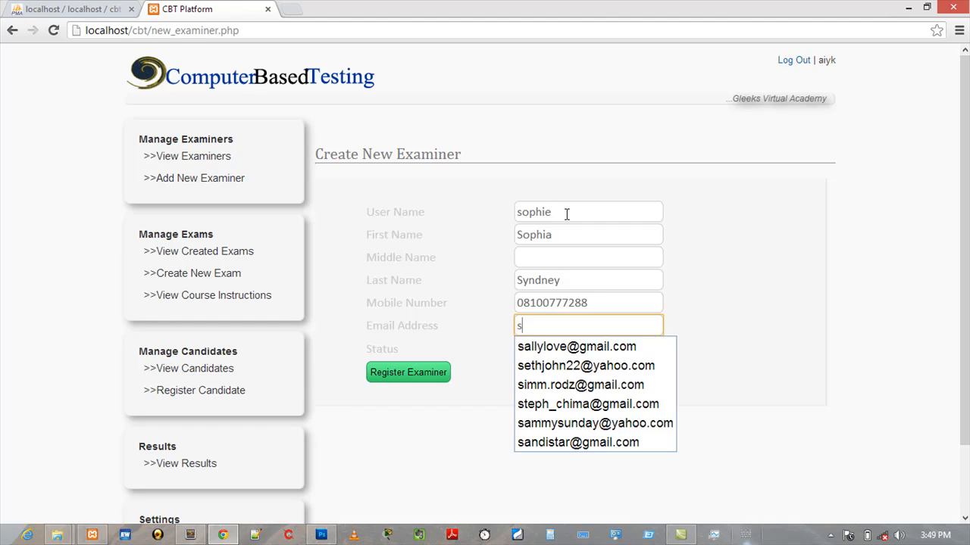
{"action": "key", "text": "Down"}
{"action": "key", "text": "Down"}
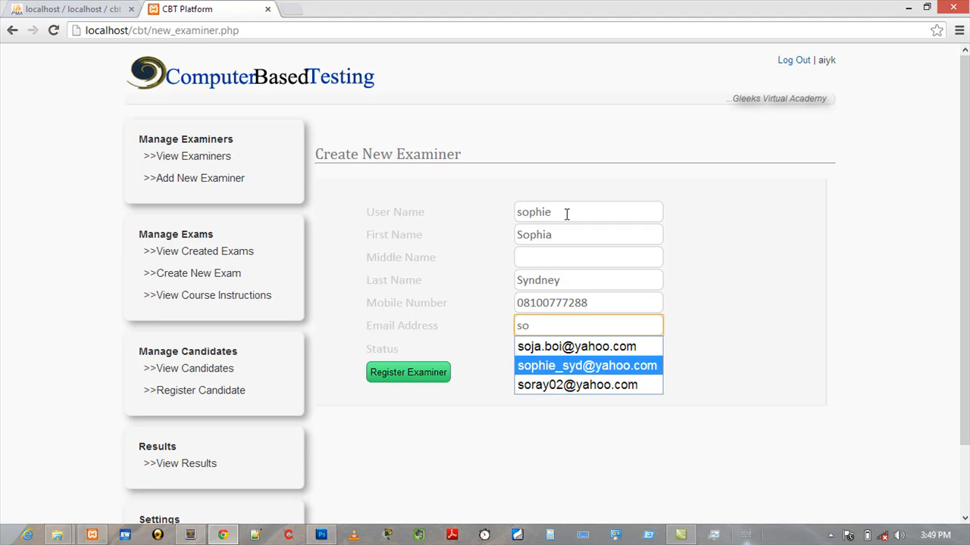
{"action": "key", "text": "Return"}
{"action": "key", "text": "Tab"}
{"action": "key", "text": "Tab"}
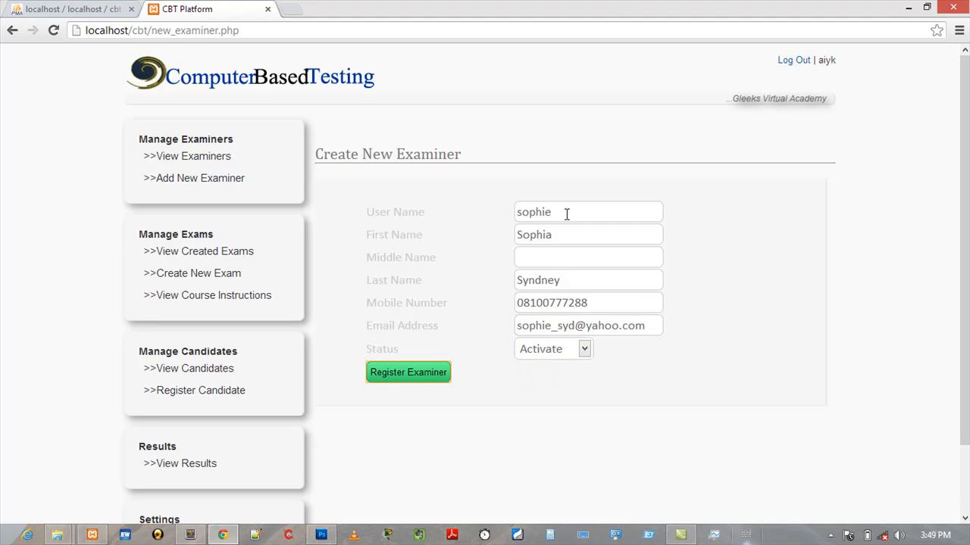
{"action": "key", "text": "Return"}
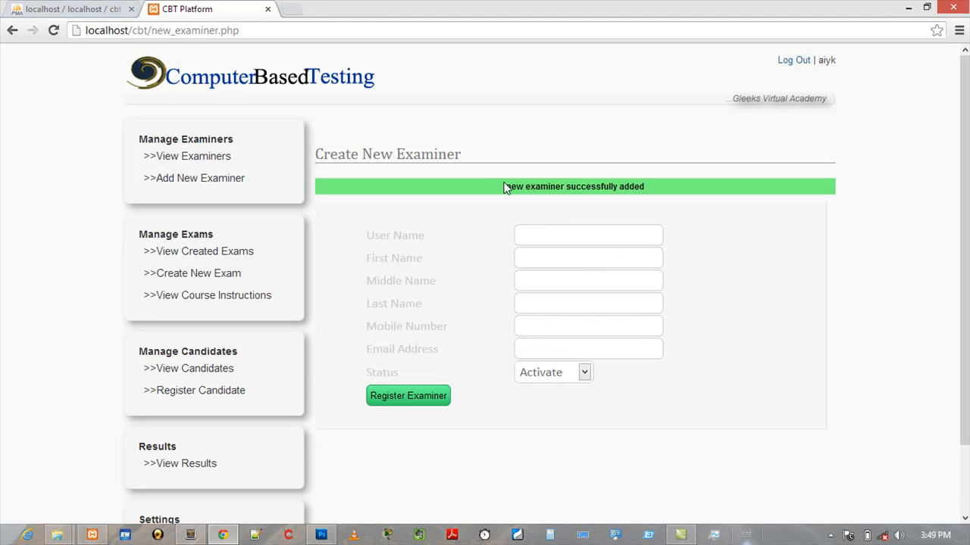
- Return to the list of registered examiners
{"action": "left_click_drag", "start_coordinate": [505, 191], "coordinate": [655, 192]}
{"action": "left_click", "coordinate": [654, 192]}
{"action": "left_click", "coordinate": [191, 162]}
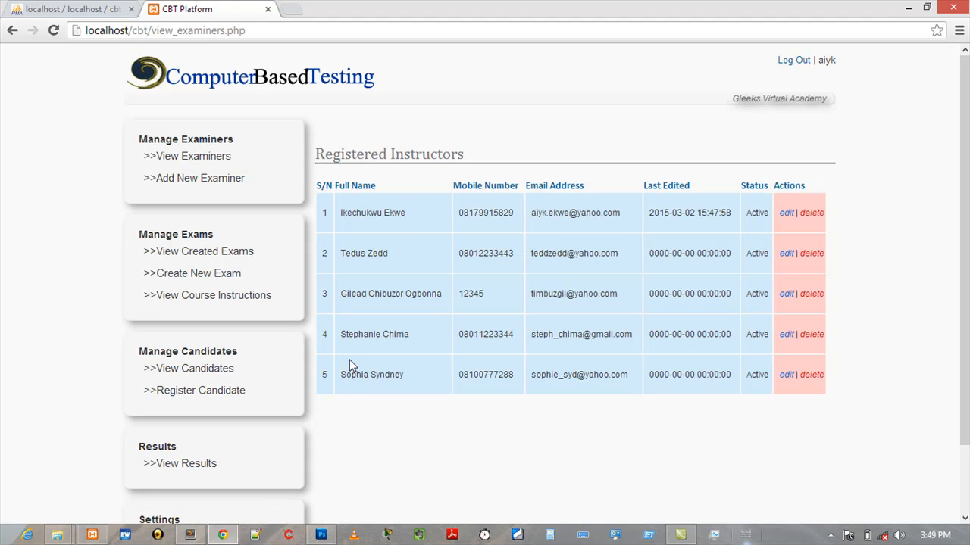
- Open the list of created exams
{"action": "left_click_drag", "start_coordinate": [339, 377], "coordinate": [409, 378]}
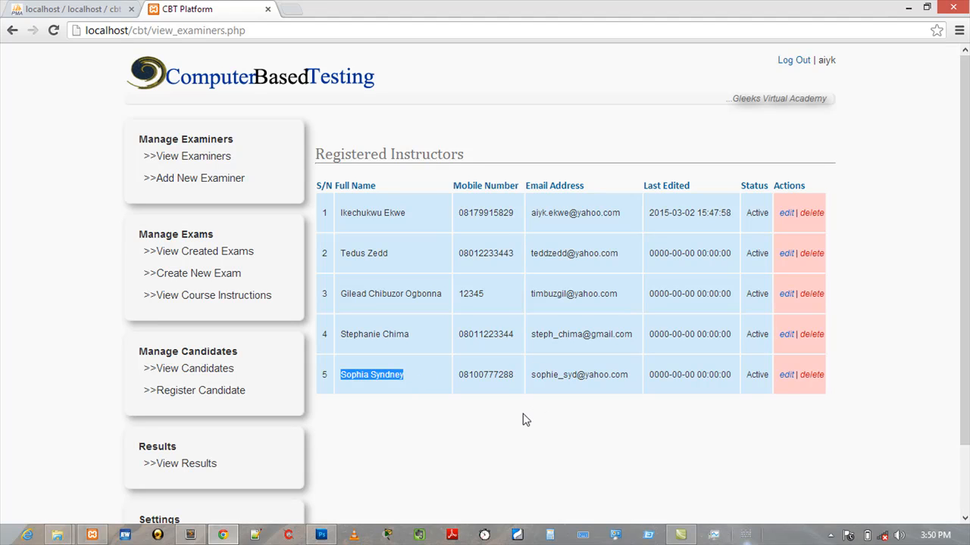
{"action": "left_click", "coordinate": [190, 256]}
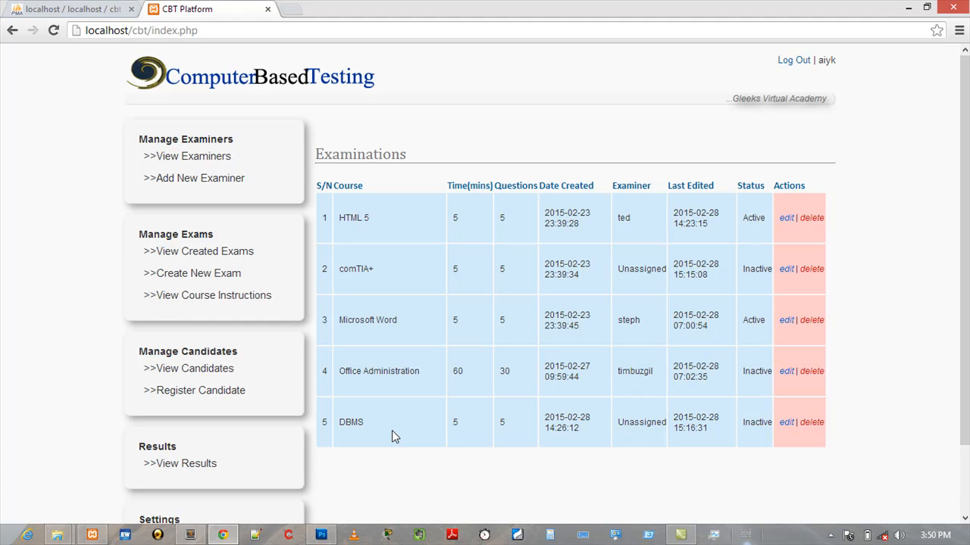
{"action": "left_click_drag", "start_coordinate": [366, 425], "coordinate": [338, 426]}
{"action": "left_click", "coordinate": [650, 424]}
{"action": "left_click_drag", "start_coordinate": [618, 423], "coordinate": [667, 426]}
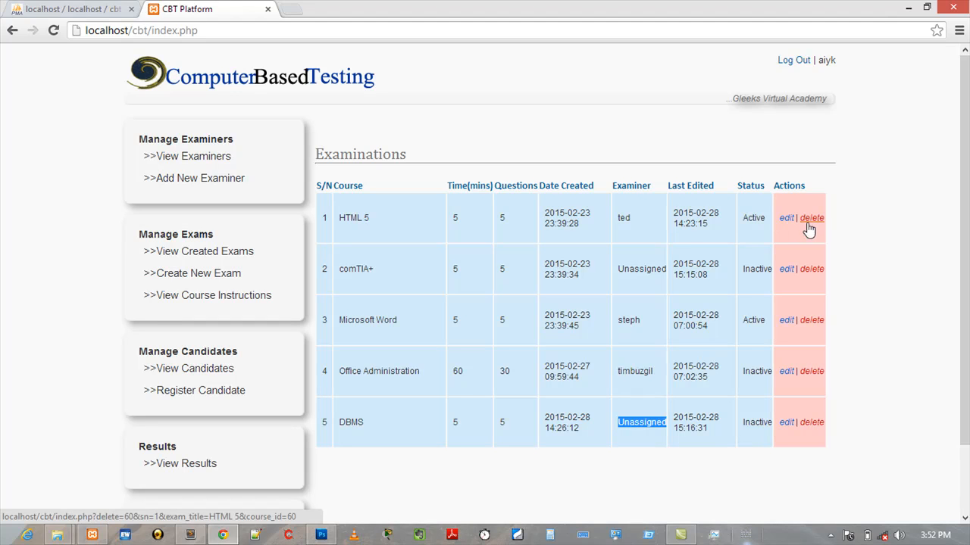
- Edit the DBMS exam, assigning the re-registered examiner as course instructor and setting its status to Activate, then update
{"action": "left_click", "coordinate": [786, 423]}
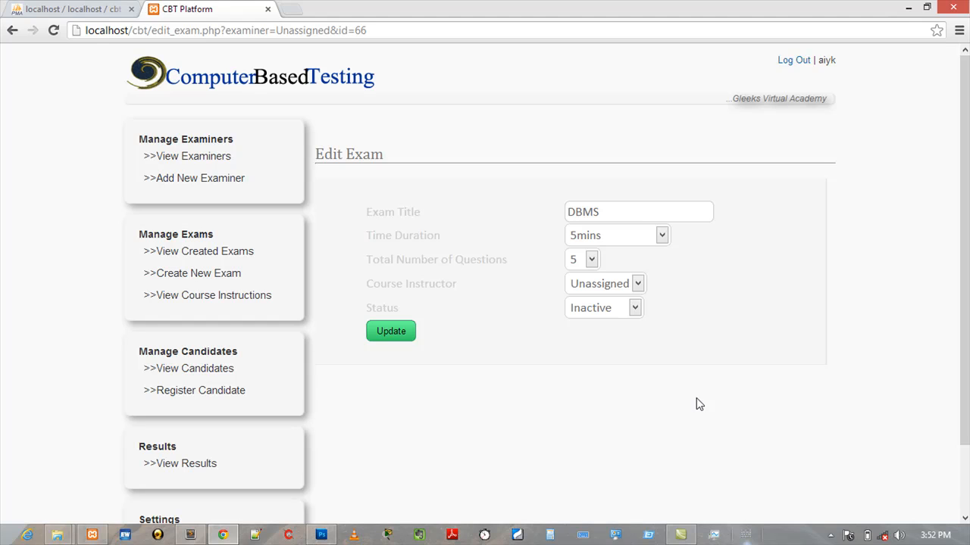
{"action": "left_click", "coordinate": [597, 283]}
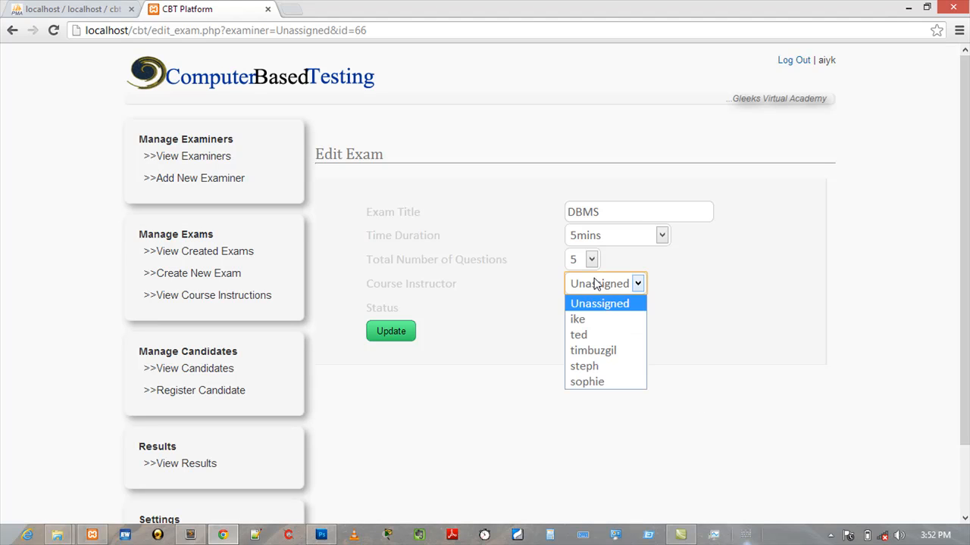
{"action": "left_click", "coordinate": [603, 382]}
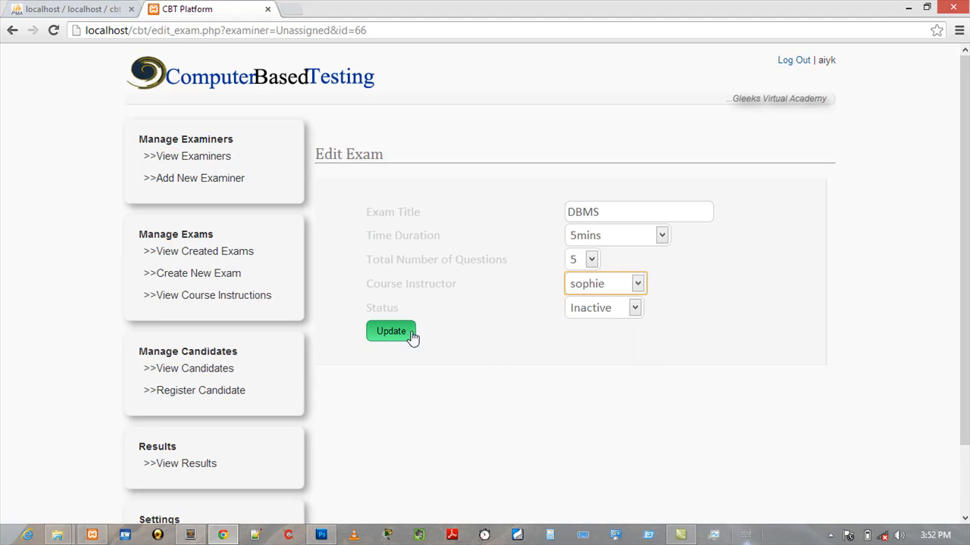
{"action": "left_click", "coordinate": [597, 309]}
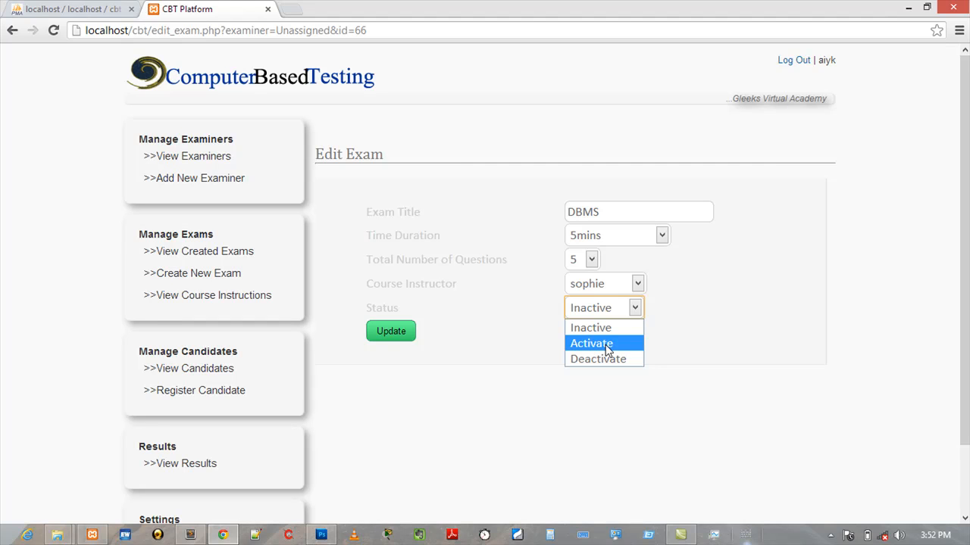
{"action": "left_click", "coordinate": [605, 345]}
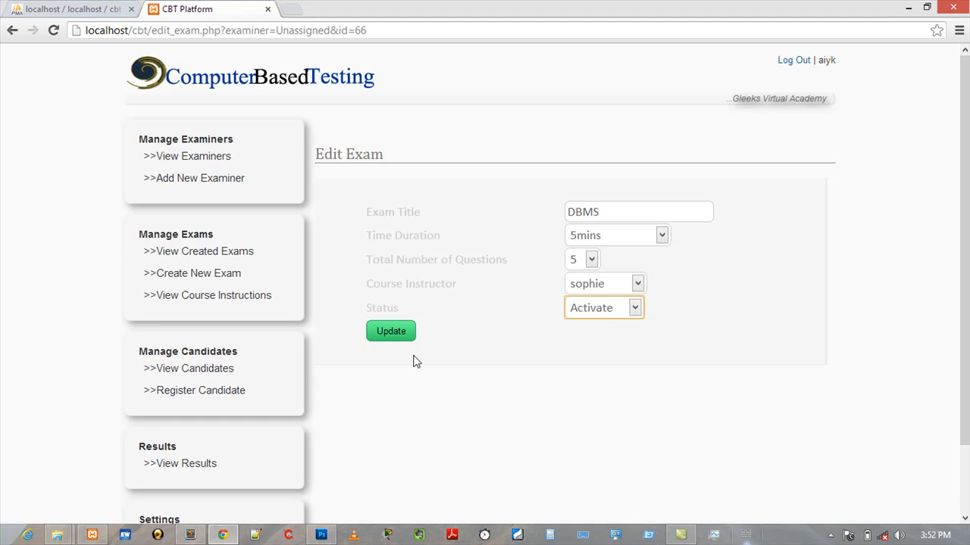
{"action": "left_click", "coordinate": [390, 335]}
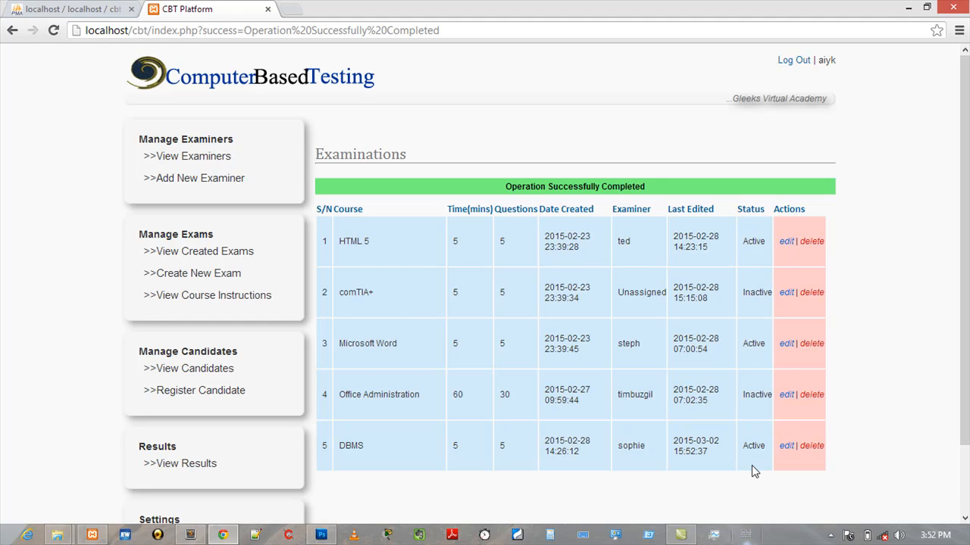
- Try to activate the Office Administration exam by setting its status to Activate and updating
{"action": "left_click", "coordinate": [787, 395]}
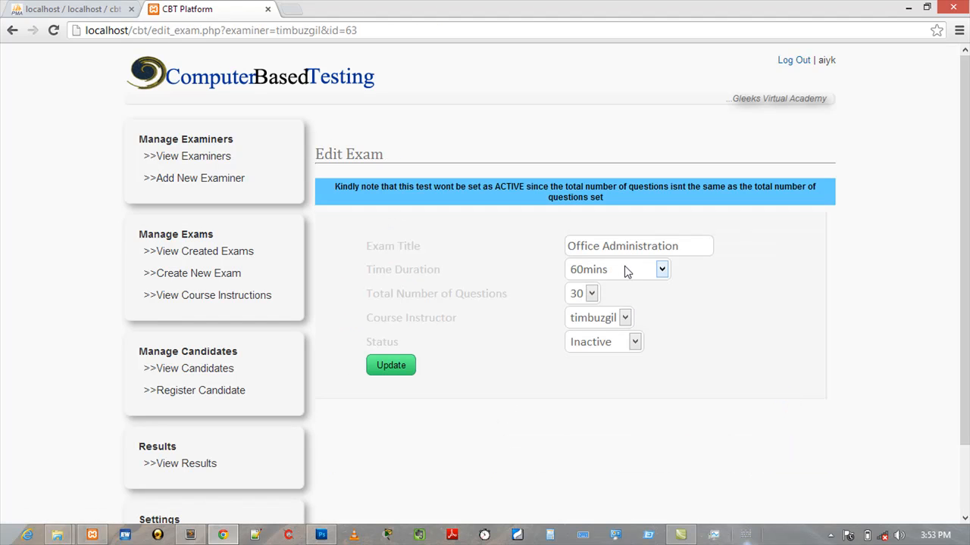
{"action": "left_click", "coordinate": [611, 350]}
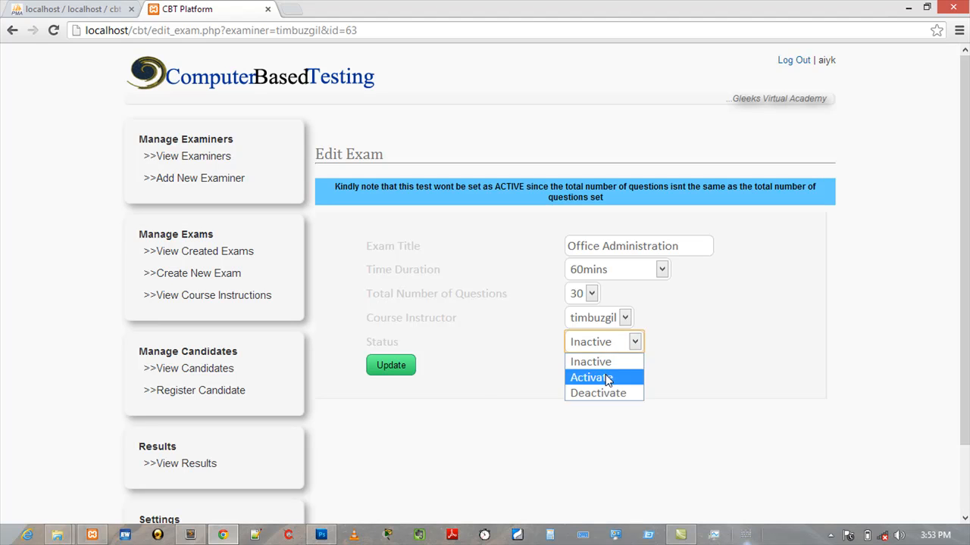
{"action": "left_click", "coordinate": [607, 378]}
{"action": "left_click", "coordinate": [391, 365]}
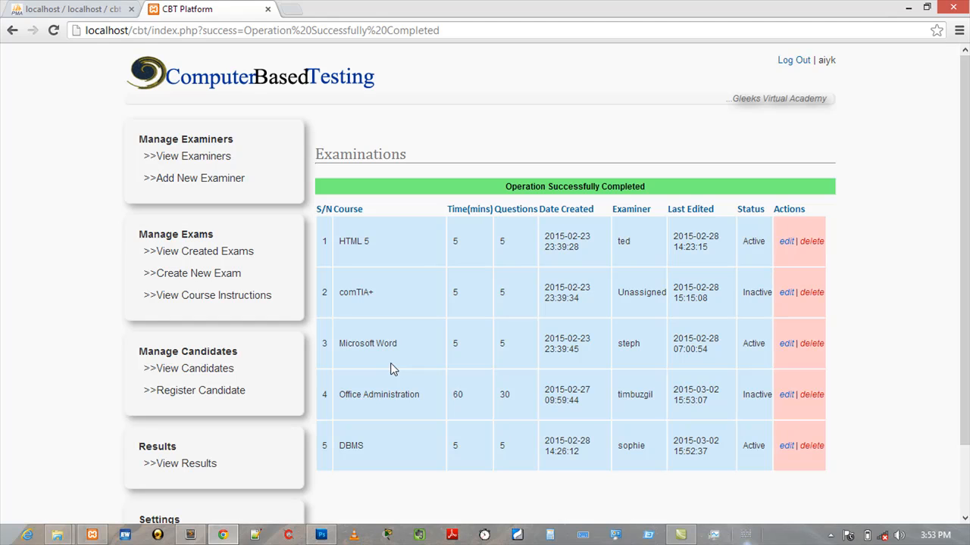
- Open the DBMS exam's edit page, log out, and glance at the database tab before returning
{"action": "left_click", "coordinate": [786, 447]}
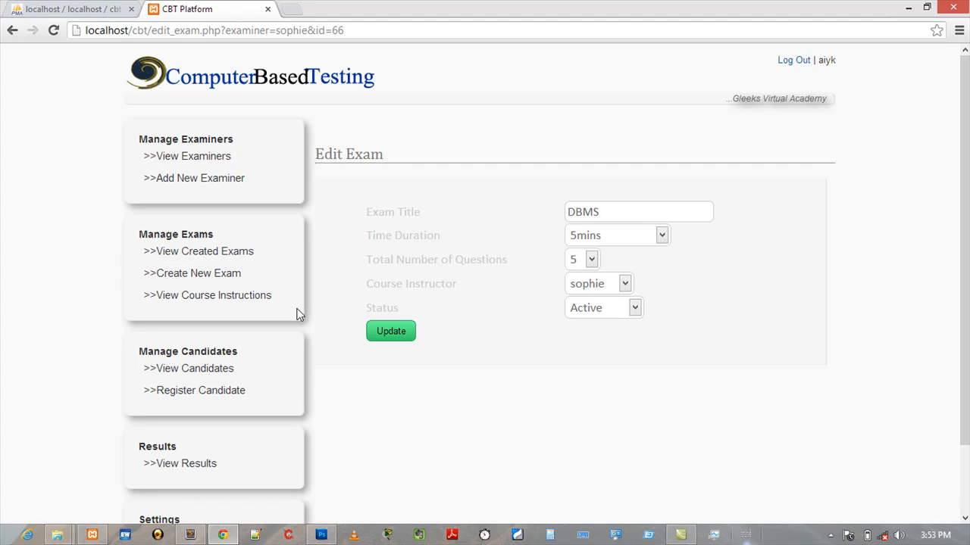
{"action": "left_click", "coordinate": [796, 61]}
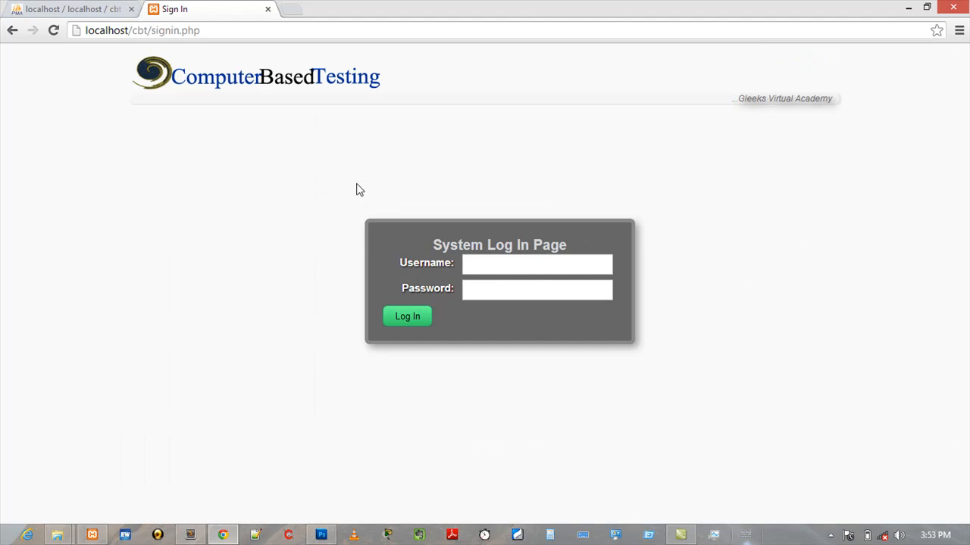
{"action": "left_click", "coordinate": [86, 11]}
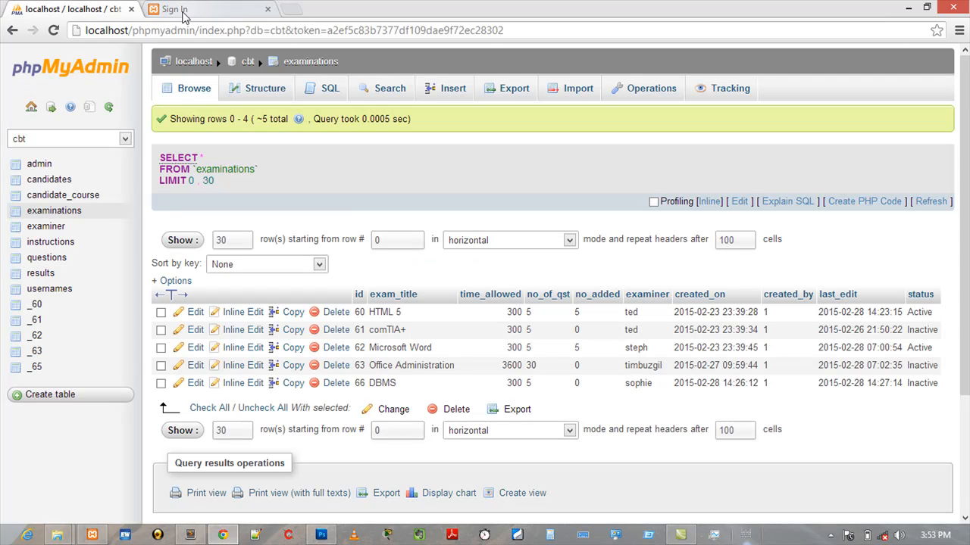
{"action": "left_click", "coordinate": [184, 11]}
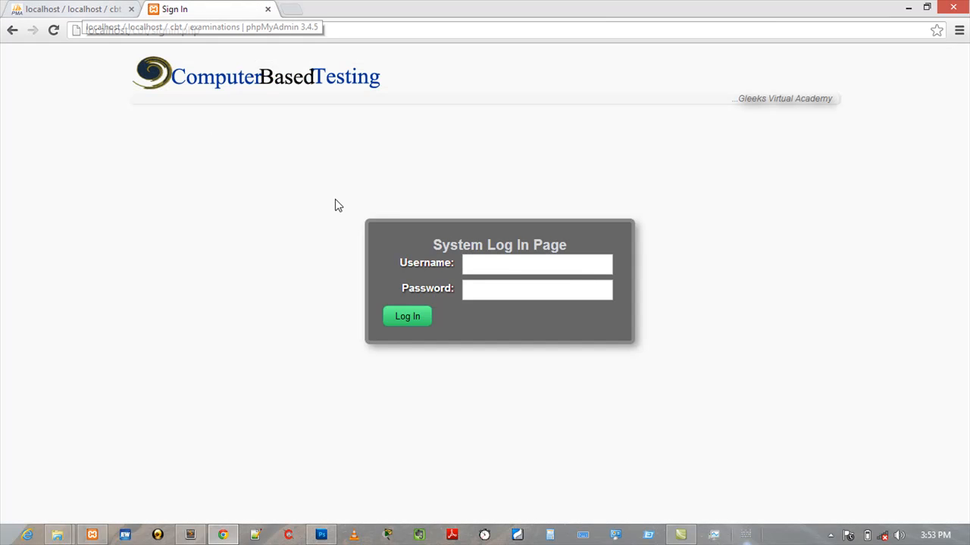
- Log in with the re-registered examiner's username and account password
{"action": "left_click", "coordinate": [496, 269]}
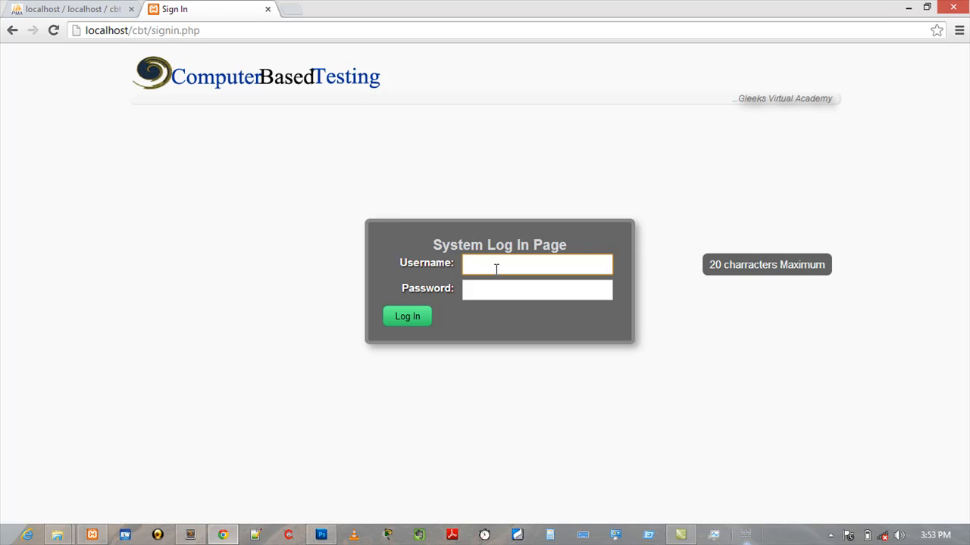
{"action": "type", "text": "so"}
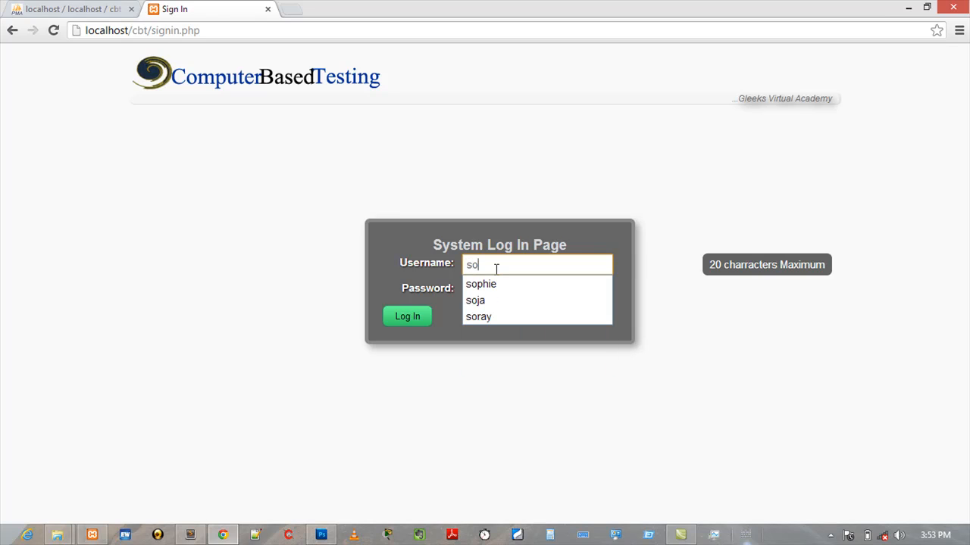
{"action": "key", "text": "Down"}
{"action": "key", "text": "Tab"}
{"action": "type", "text": "********"}
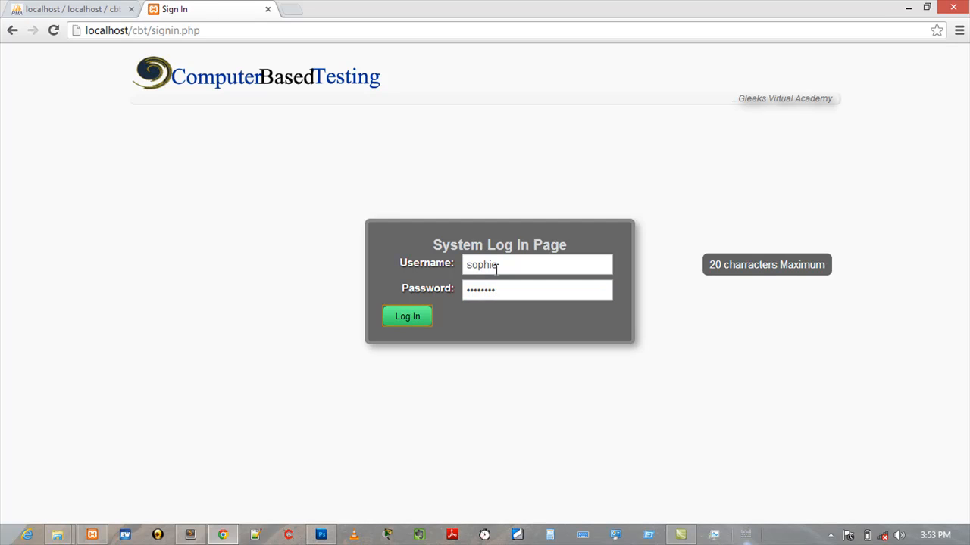
{"action": "key", "text": "Return"}
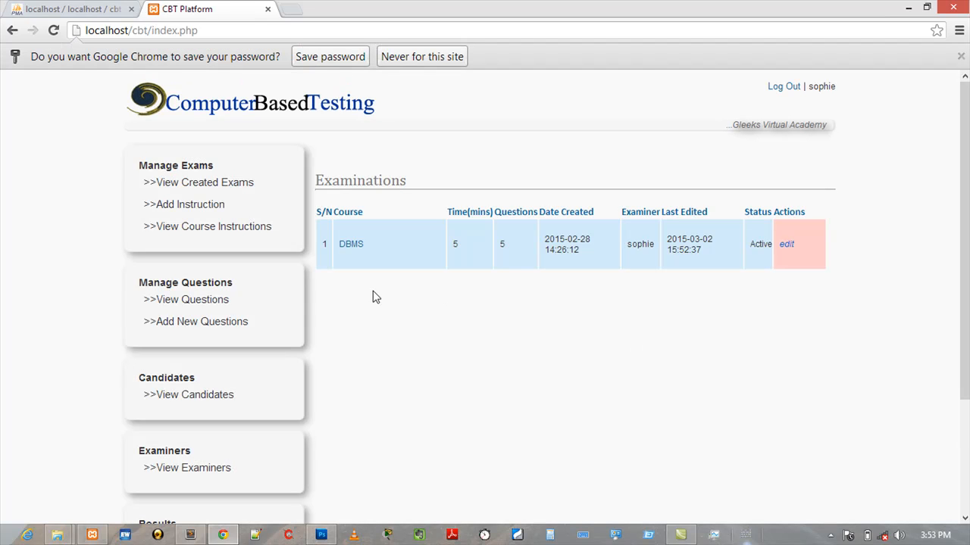
- Open the DBMS exam's question list, then log out
{"action": "left_click", "coordinate": [352, 246]}
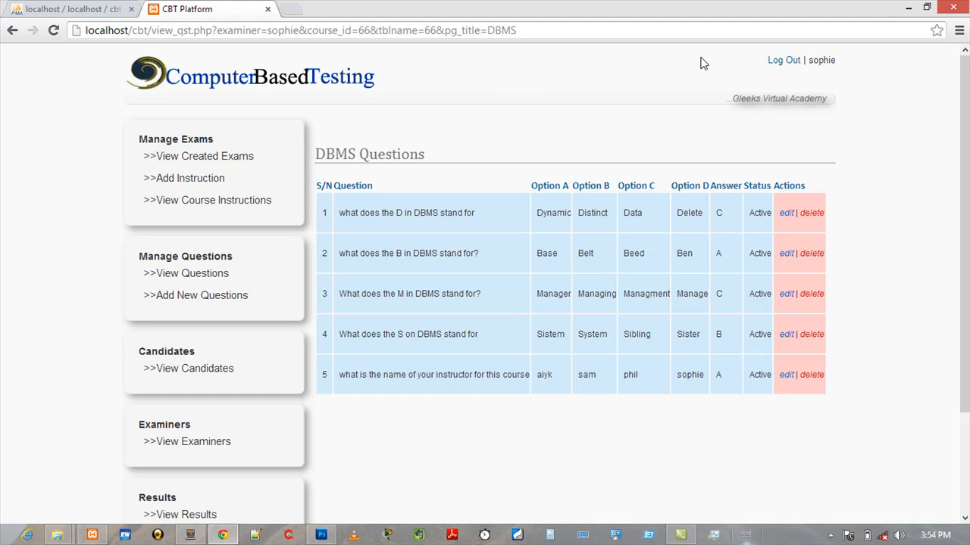
{"action": "left_click", "coordinate": [784, 61]}
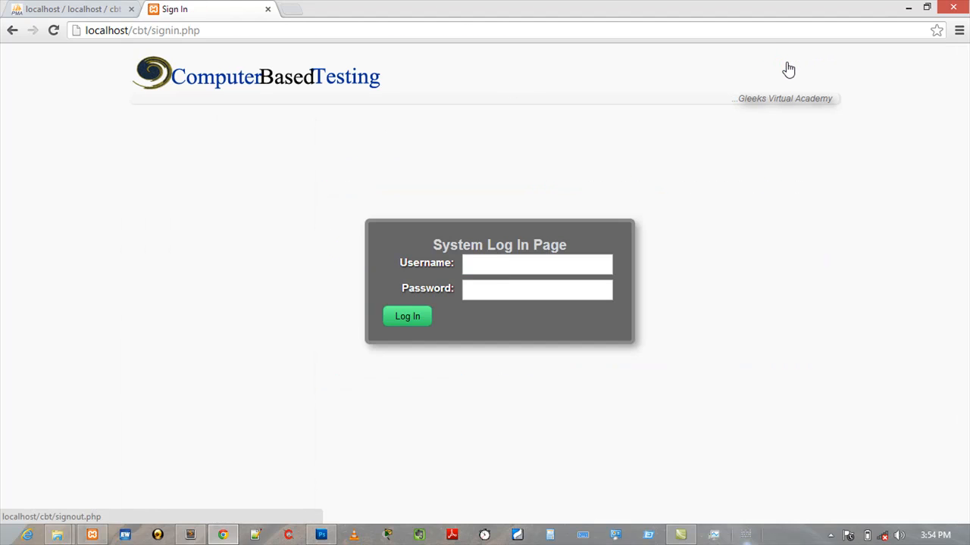
- Log back in with the administrator's username and account password
{"action": "left_click", "coordinate": [507, 263]}
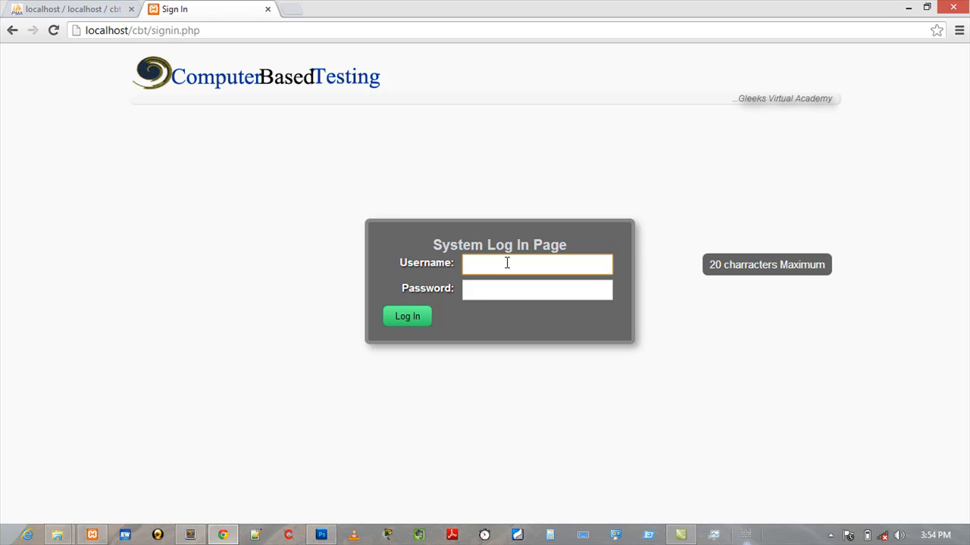
{"action": "type", "text": "a"}
{"action": "key", "text": "Down"}
{"action": "key", "text": "Tab"}
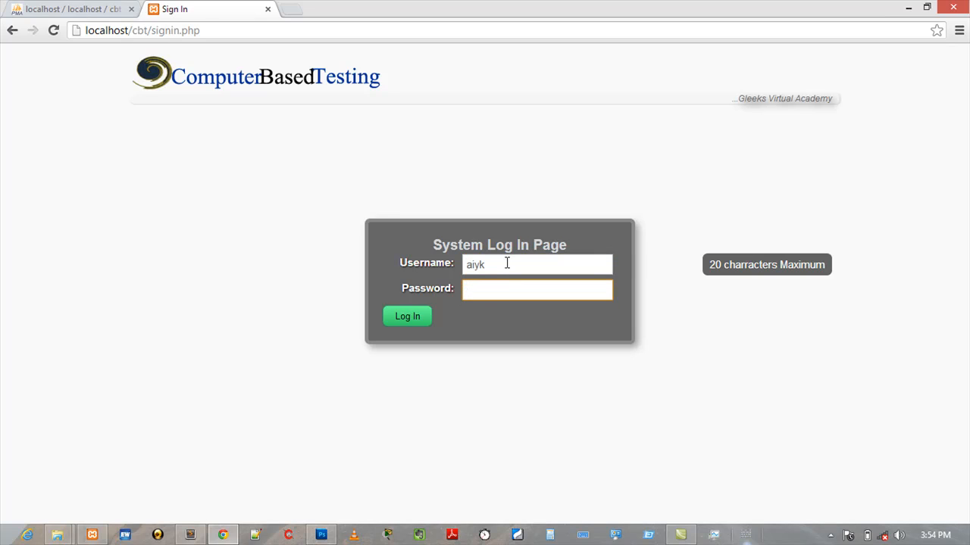
{"action": "type", "text": "********"}
{"action": "key", "text": "Return"}
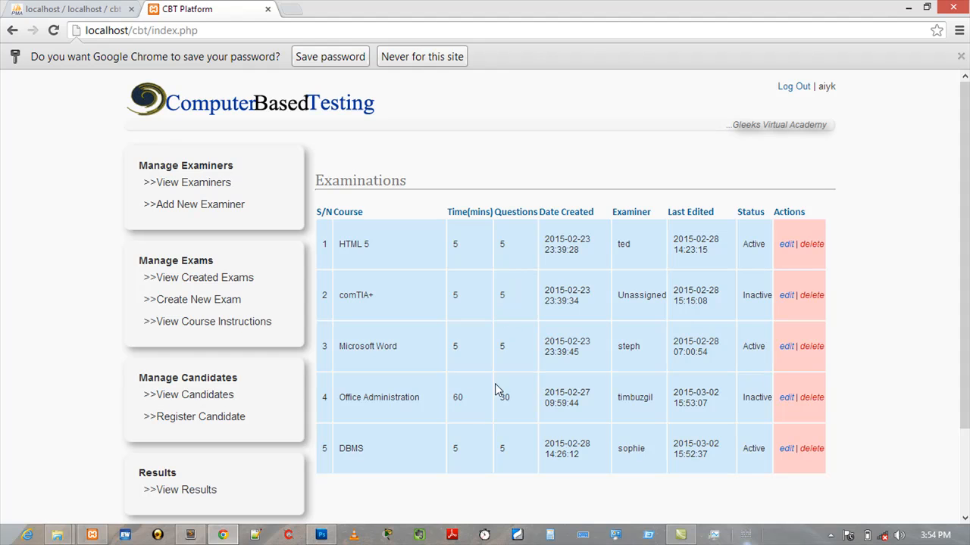
- Attempt again to set the Office Administration exam's status to Activate and update it
{"action": "left_click", "coordinate": [785, 399]}
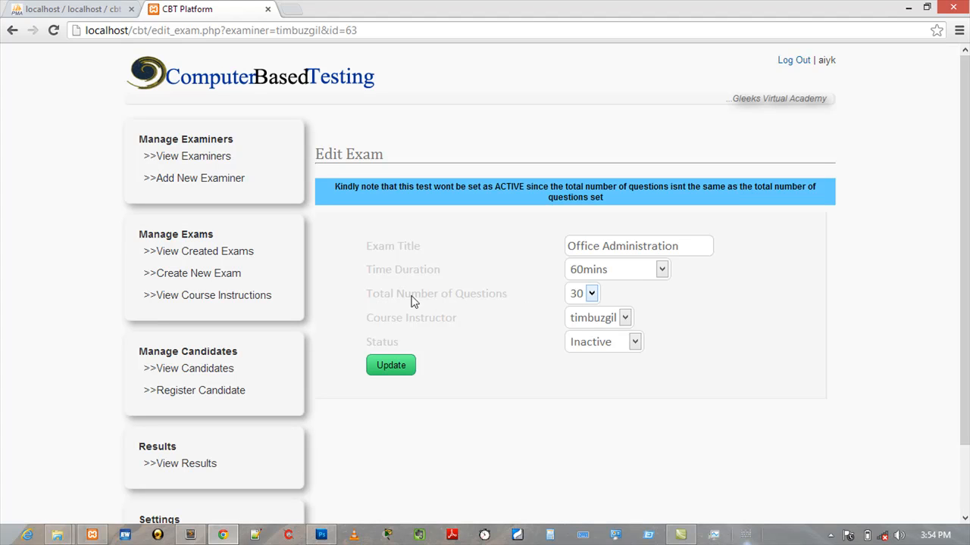
{"action": "left_click", "coordinate": [598, 346]}
{"action": "left_click", "coordinate": [593, 377]}
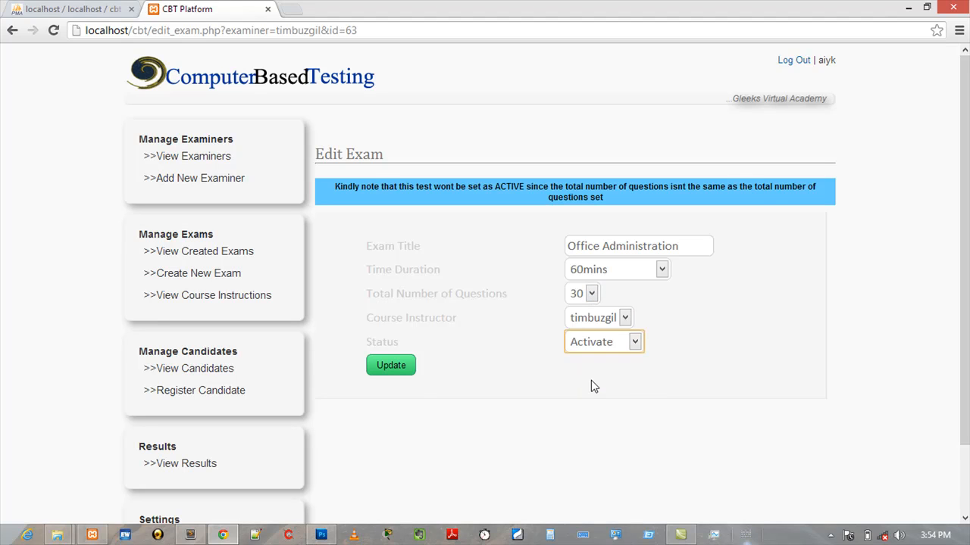
{"action": "left_click", "coordinate": [391, 366]}
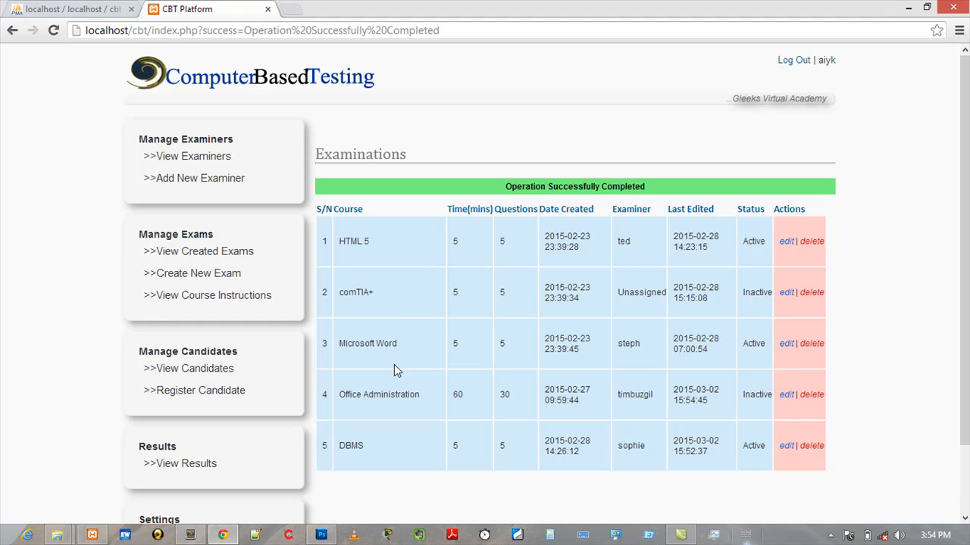
{"action": "double_click", "coordinate": [752, 402]}
{"action": "left_click", "coordinate": [818, 449]}
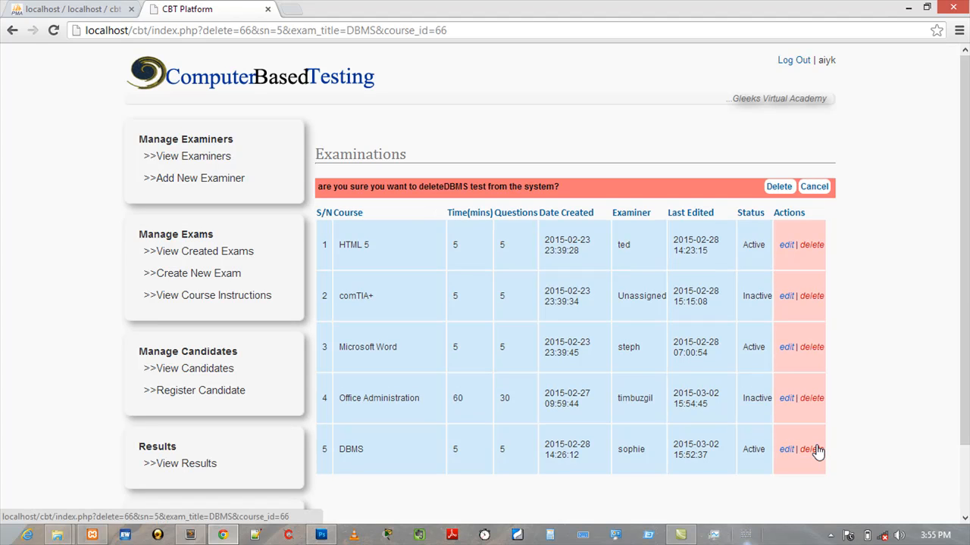
{"action": "left_click", "coordinate": [817, 187]}
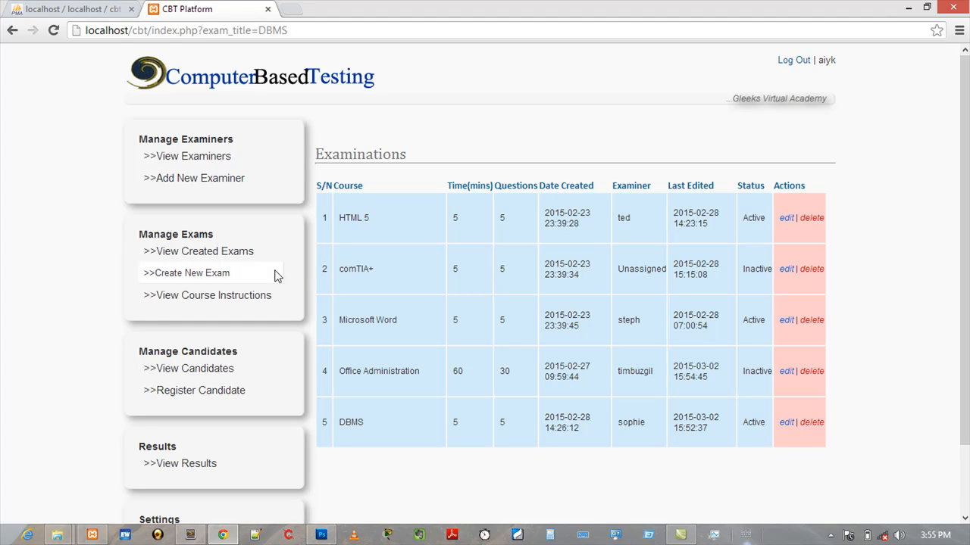
- Open the new exam form and inspect the time duration, question count and course instructor options
{"action": "left_click", "coordinate": [215, 278]}
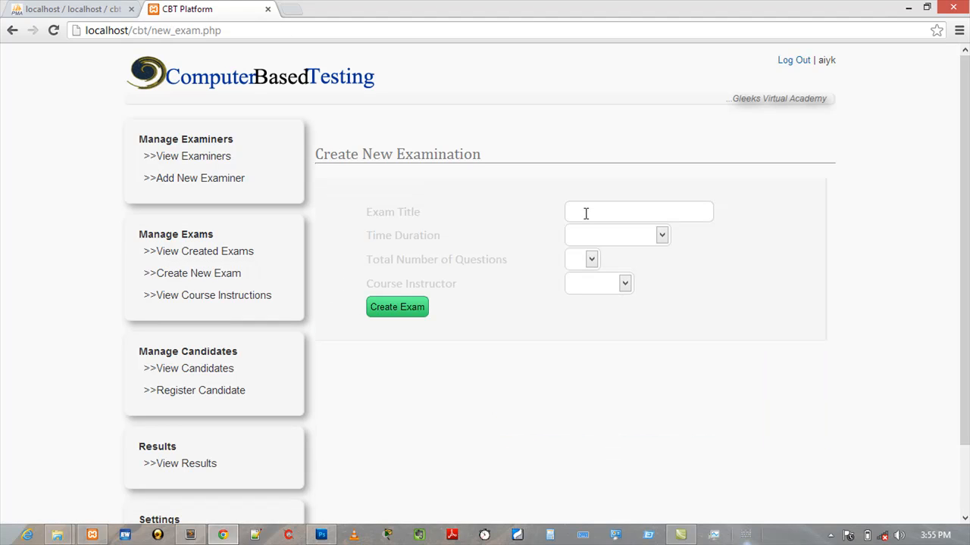
{"action": "left_click", "coordinate": [588, 238]}
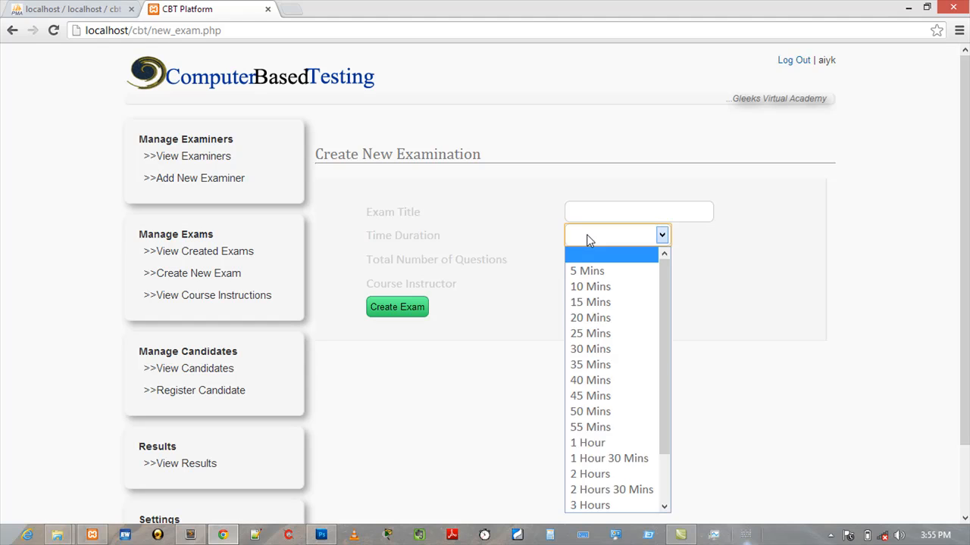
{"action": "left_click", "coordinate": [589, 239]}
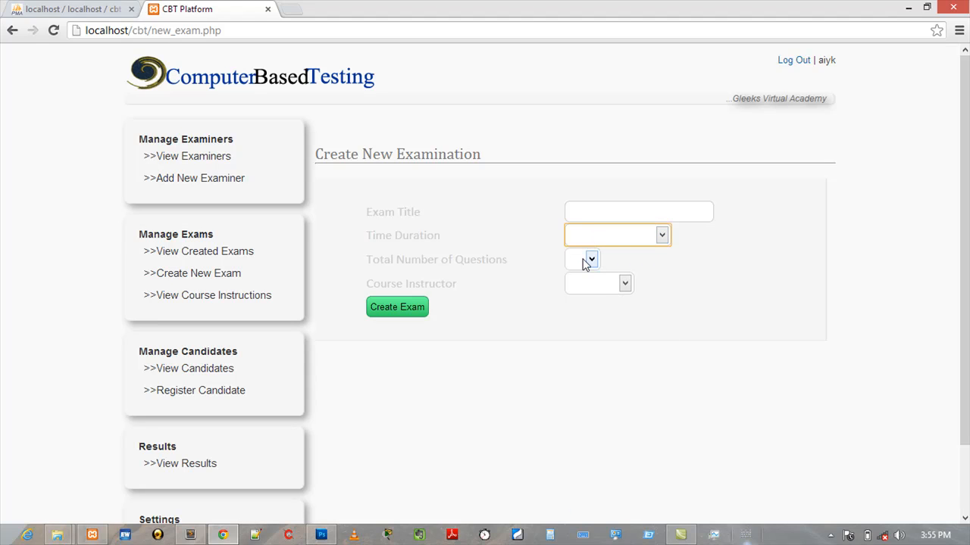
{"action": "left_click", "coordinate": [585, 261]}
{"action": "left_click", "coordinate": [582, 259]}
{"action": "left_click", "coordinate": [586, 284]}
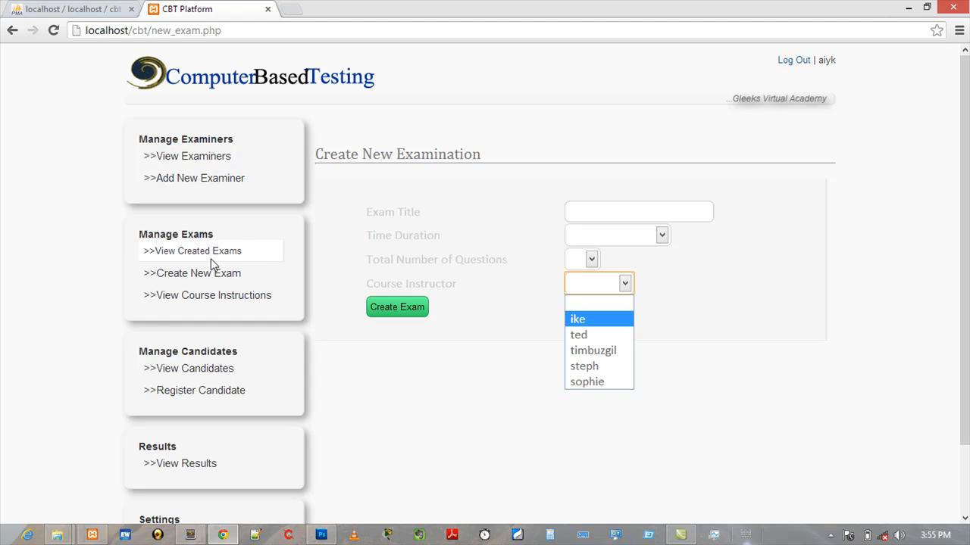
- View the course instructions added for the DBMS exam
{"action": "left_click", "coordinate": [221, 303]}
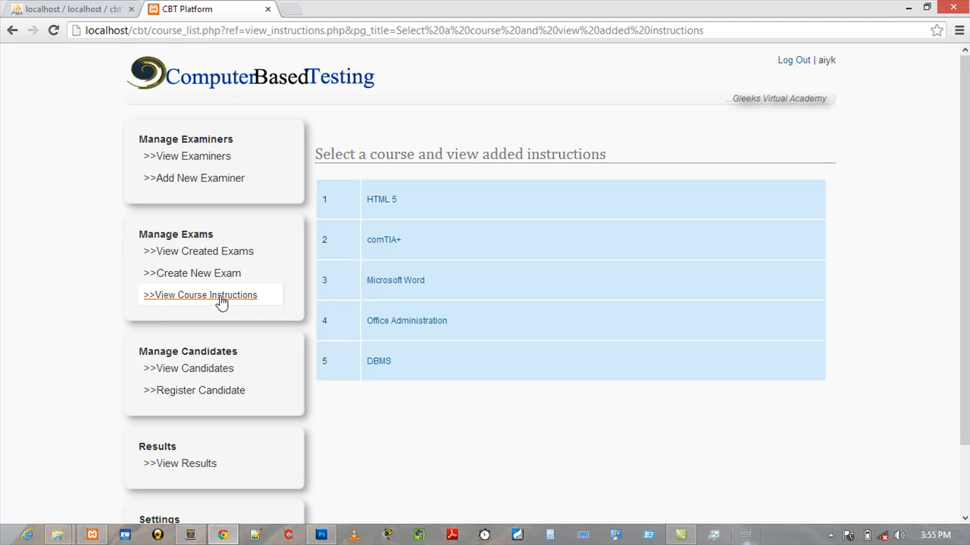
{"action": "left_click", "coordinate": [378, 363]}
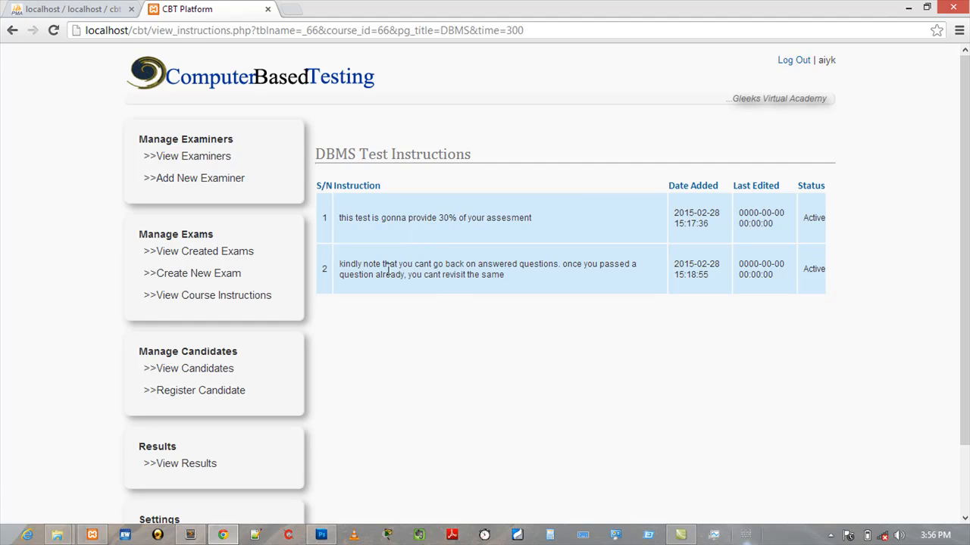
- Review the course instructions for the Office Administration, HTML 5 and comTIA+ exams
{"action": "left_click", "coordinate": [12, 31]}
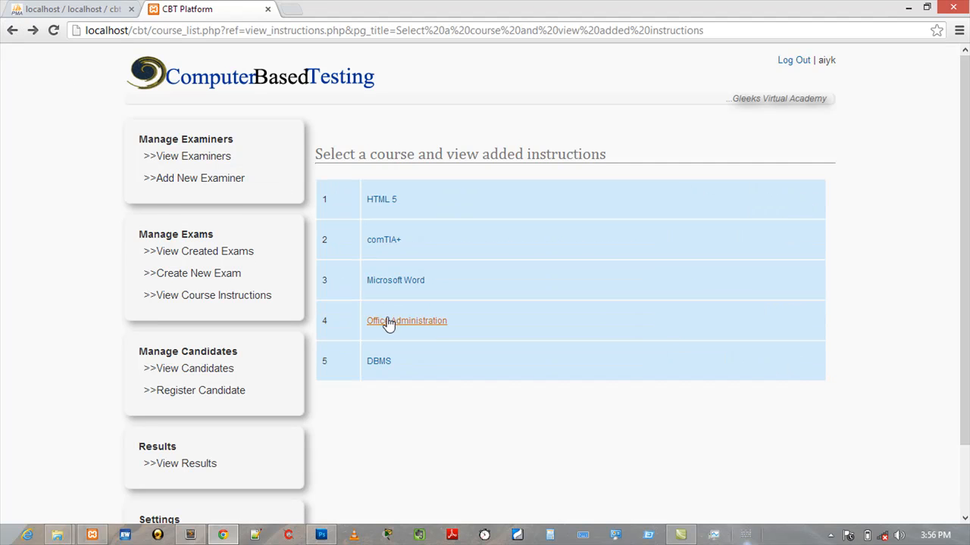
{"action": "left_click", "coordinate": [386, 322]}
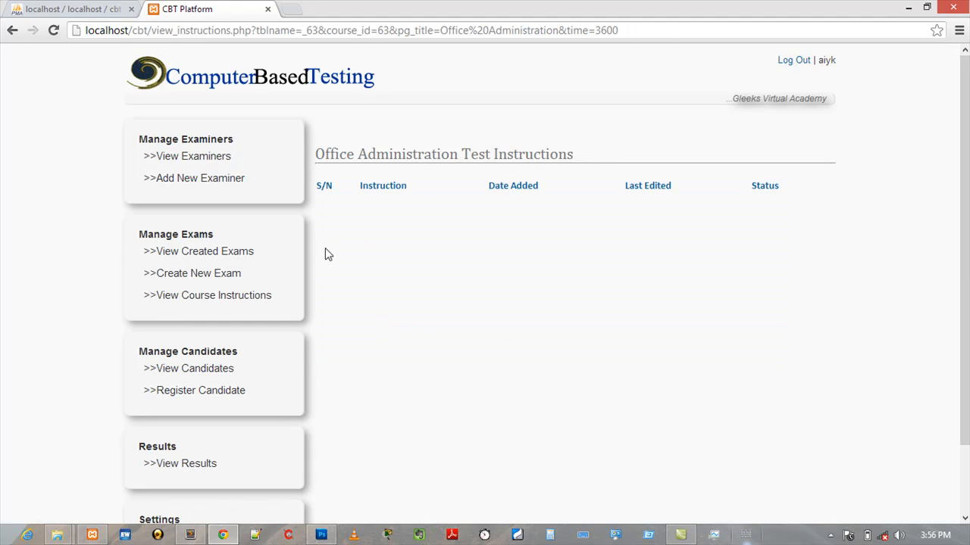
{"action": "left_click", "coordinate": [12, 31]}
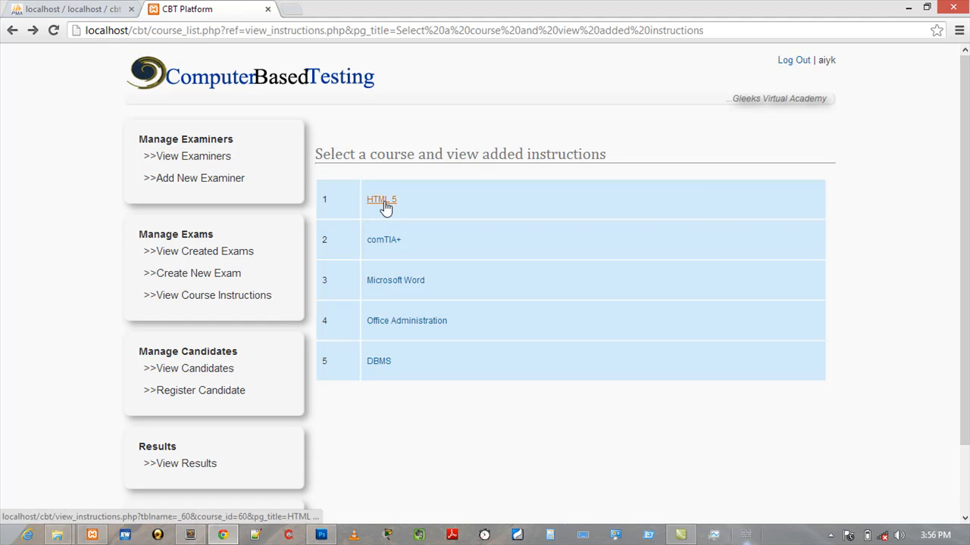
{"action": "left_click", "coordinate": [384, 203]}
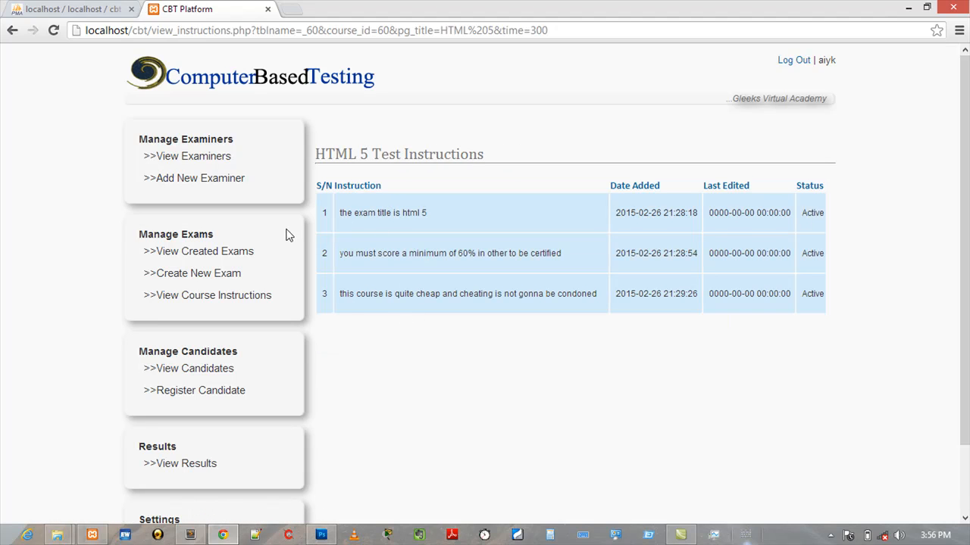
{"action": "left_click", "coordinate": [11, 33]}
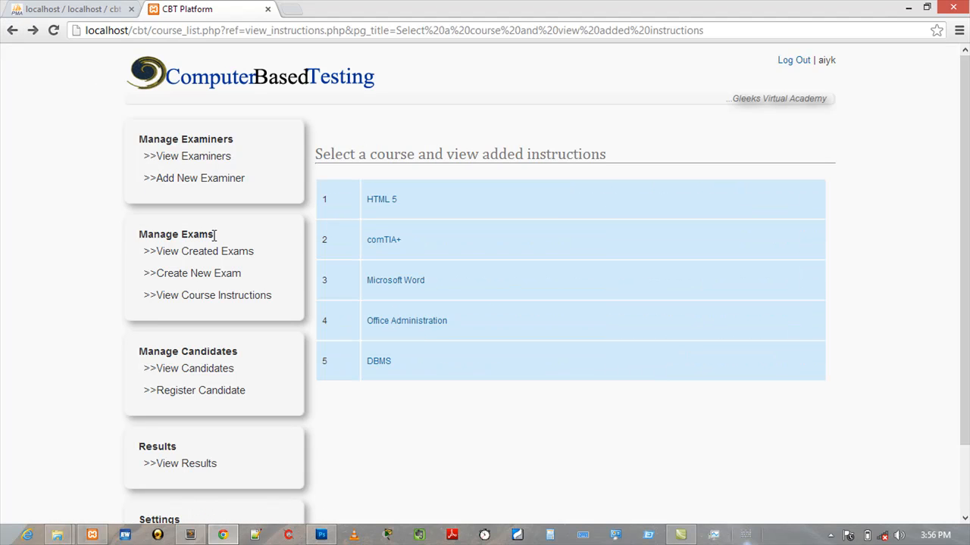
{"action": "left_click", "coordinate": [378, 243]}
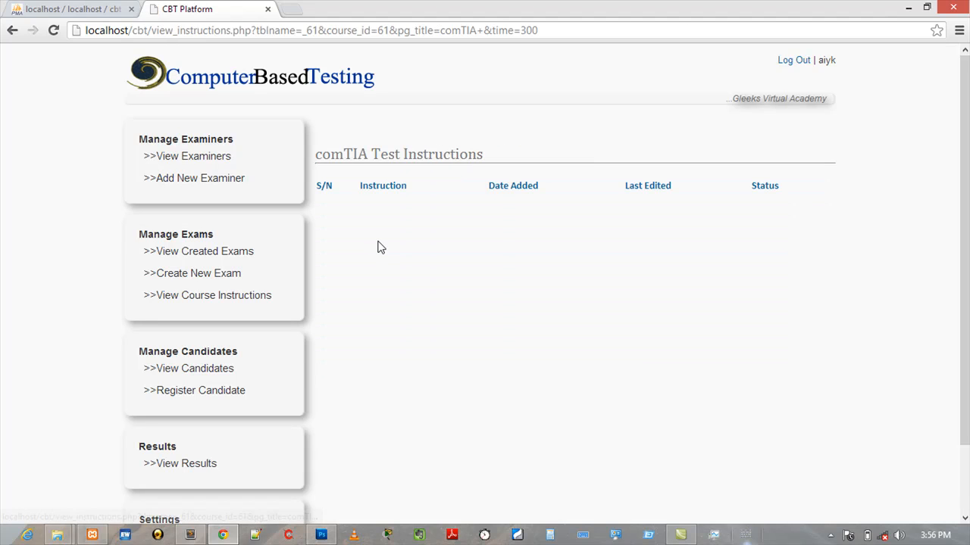
{"action": "left_click", "coordinate": [11, 31]}
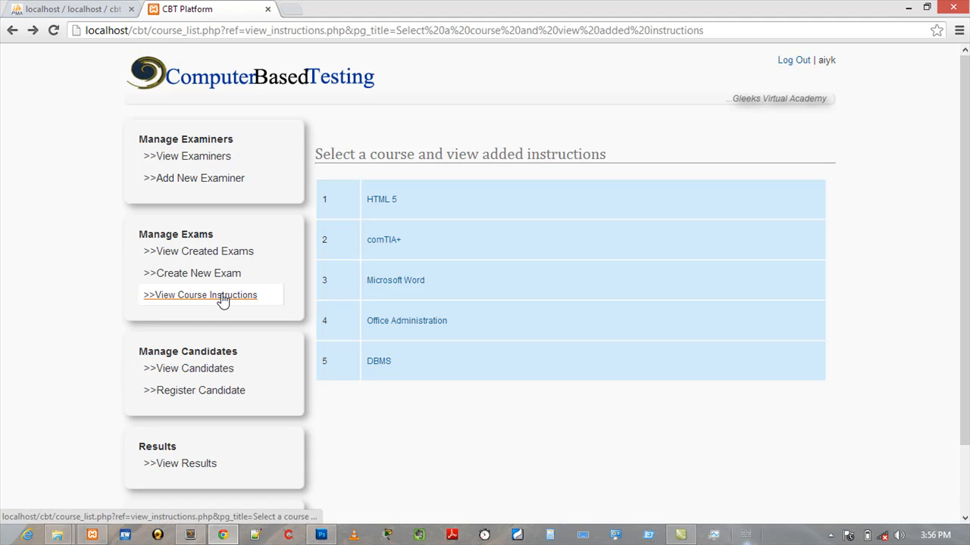
- View the registered candidates for the DBMS and HTML 5 exams
{"action": "left_click", "coordinate": [202, 374]}
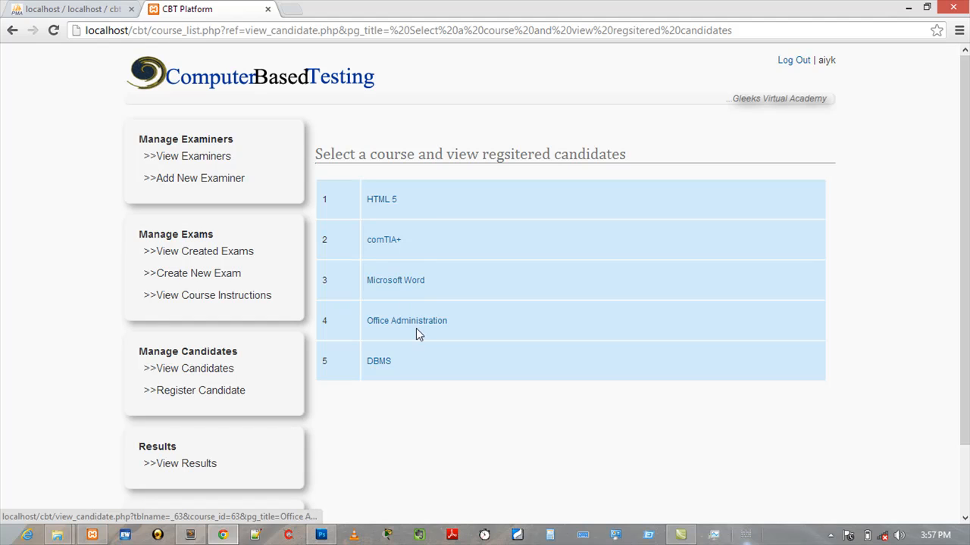
{"action": "left_click", "coordinate": [379, 364]}
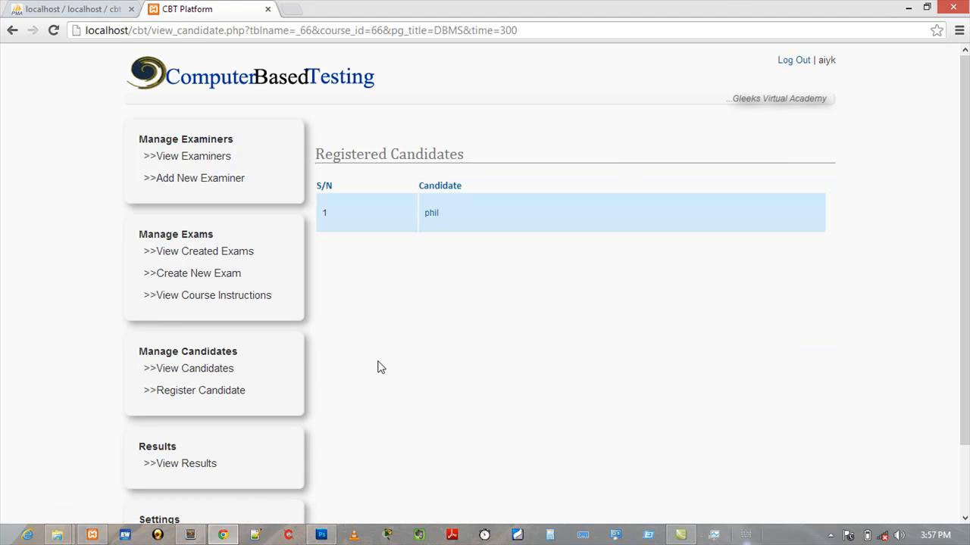
{"action": "left_click", "coordinate": [194, 371]}
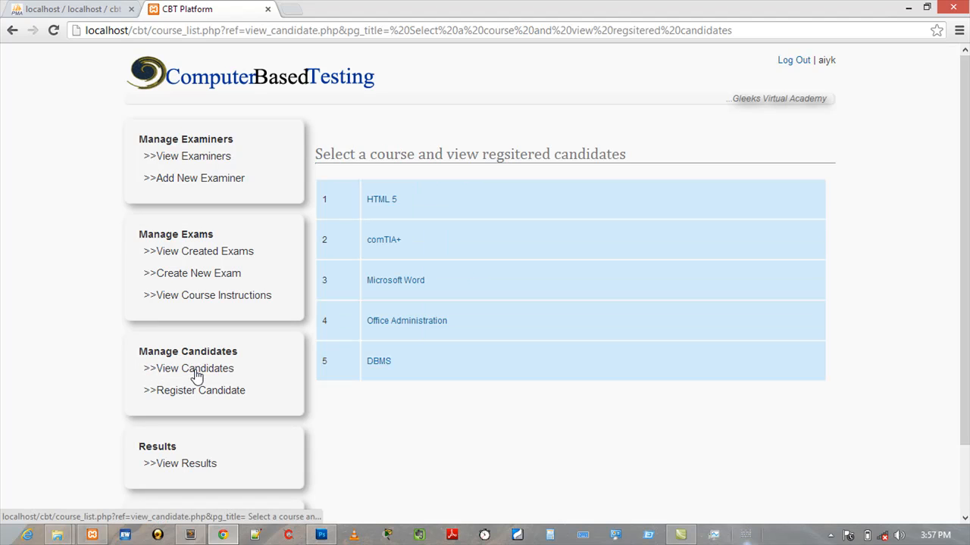
{"action": "left_click", "coordinate": [381, 203]}
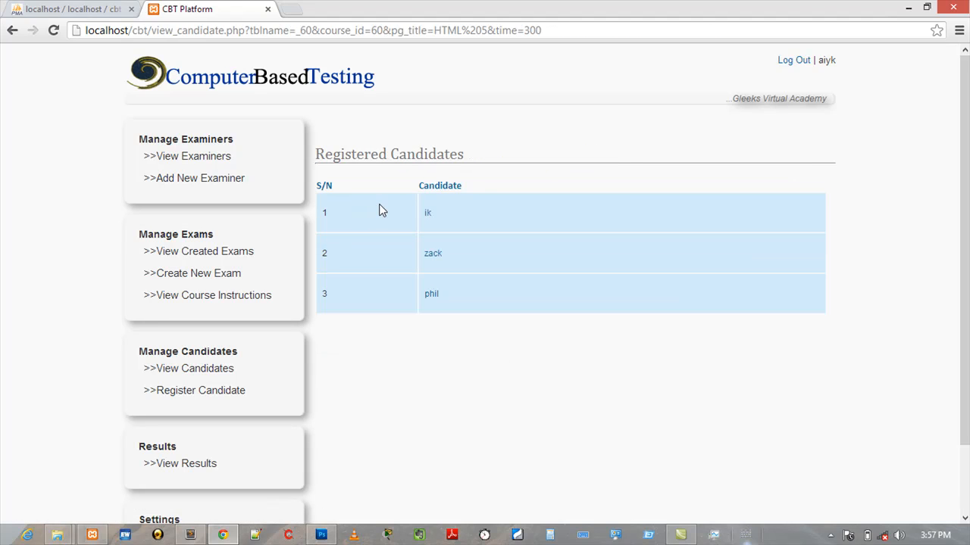
- Open the candidate registration form and enter the new candidate's username, first name and last name
{"action": "left_click", "coordinate": [200, 392]}
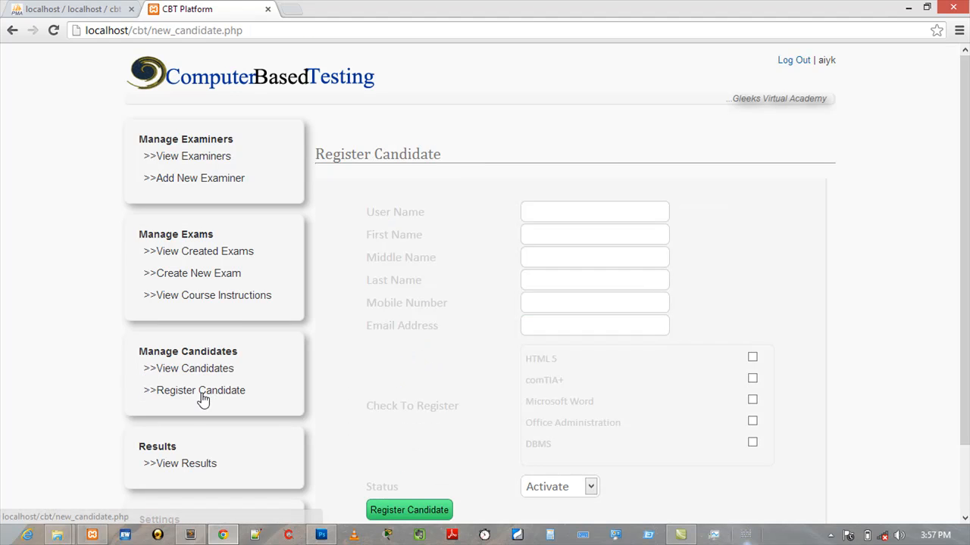
{"action": "left_click", "coordinate": [543, 211]}
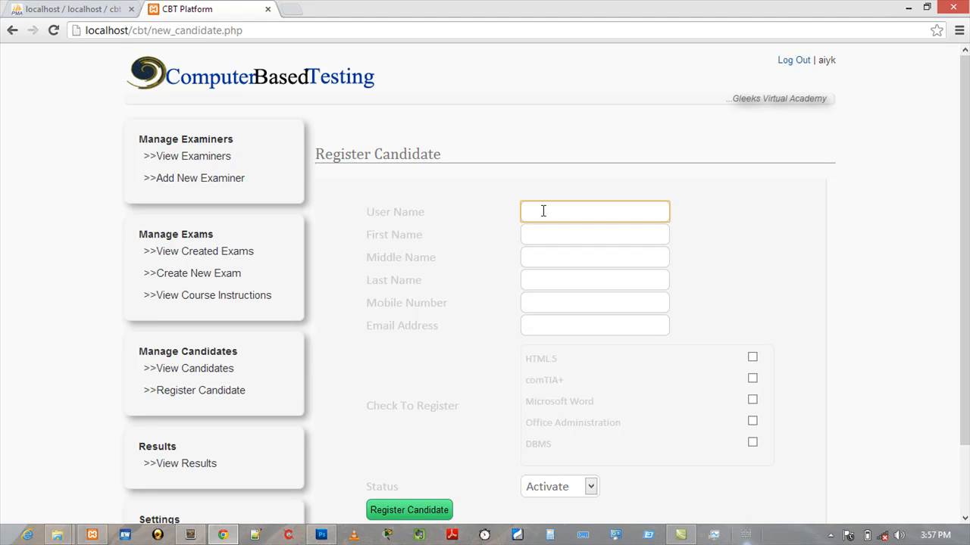
{"action": "type", "text": "So"}
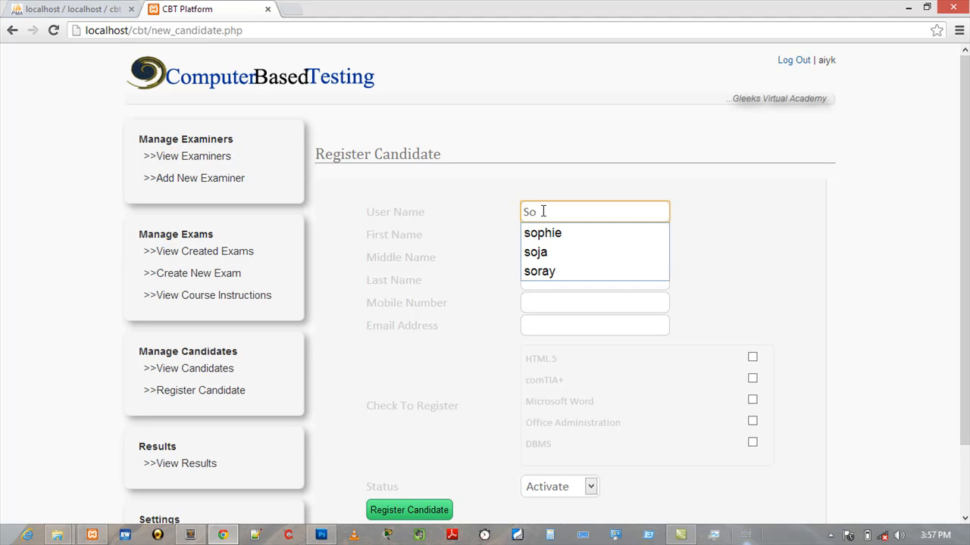
{"action": "key", "text": "BackSpace"}
{"action": "key", "text": "BackSpace"}
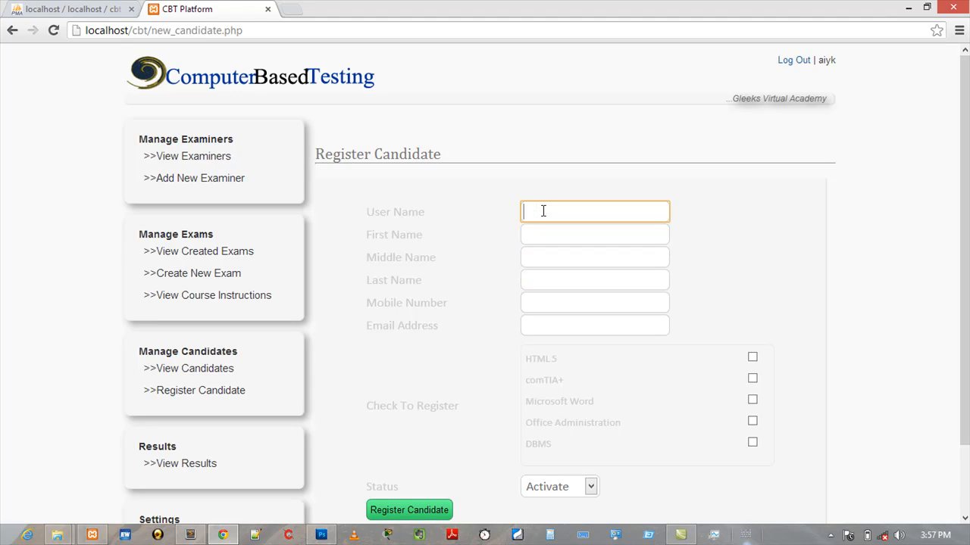
{"action": "type", "text": "sold"}
{"action": "key", "text": "Tab"}
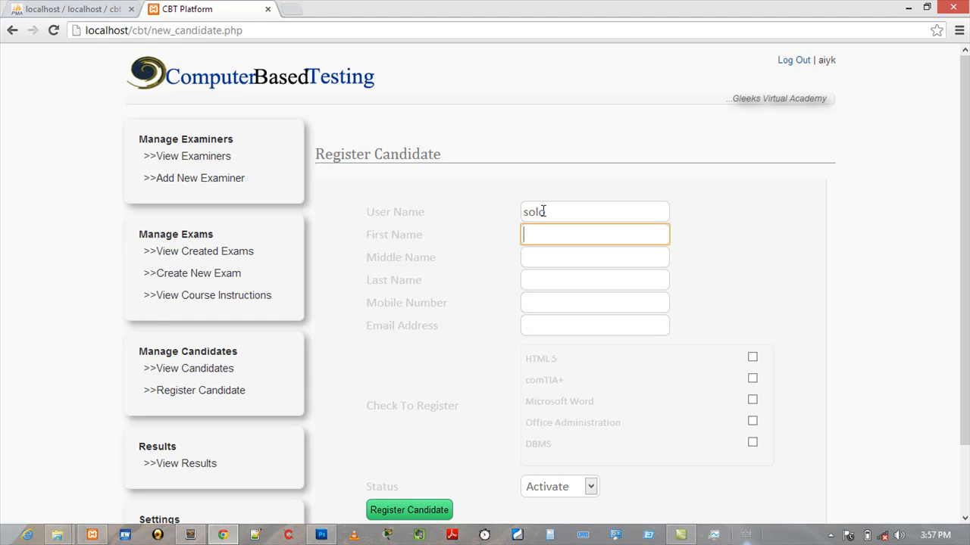
{"action": "key", "text": "Tab"}
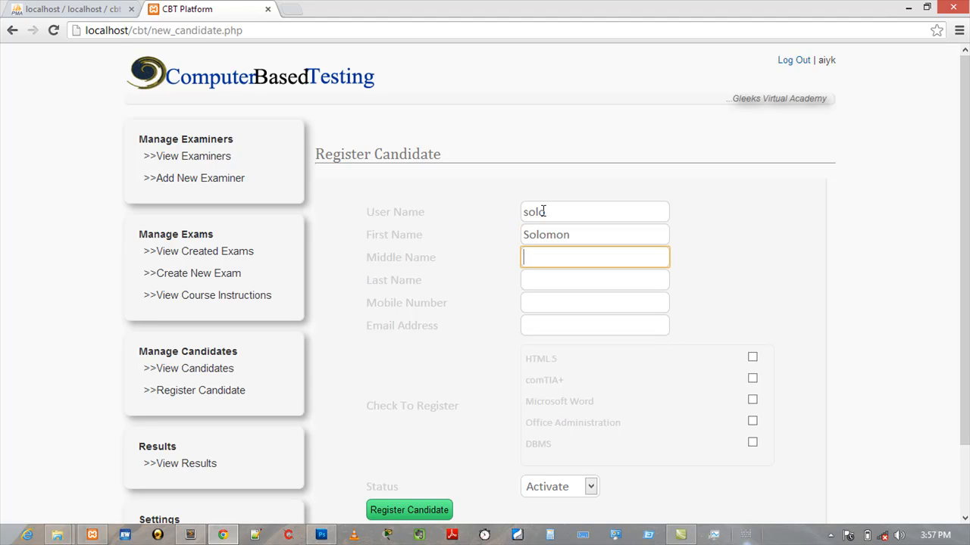
{"action": "key", "text": "Tab"}
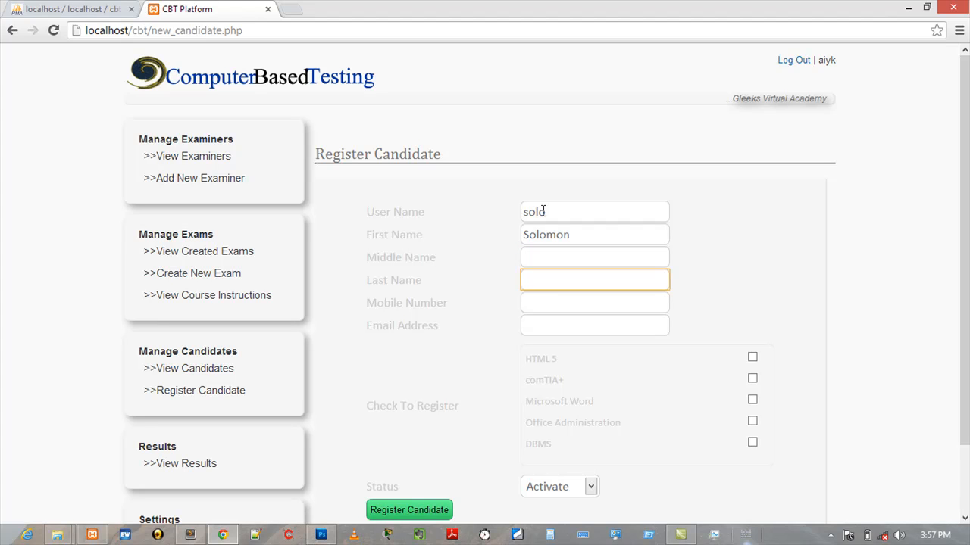
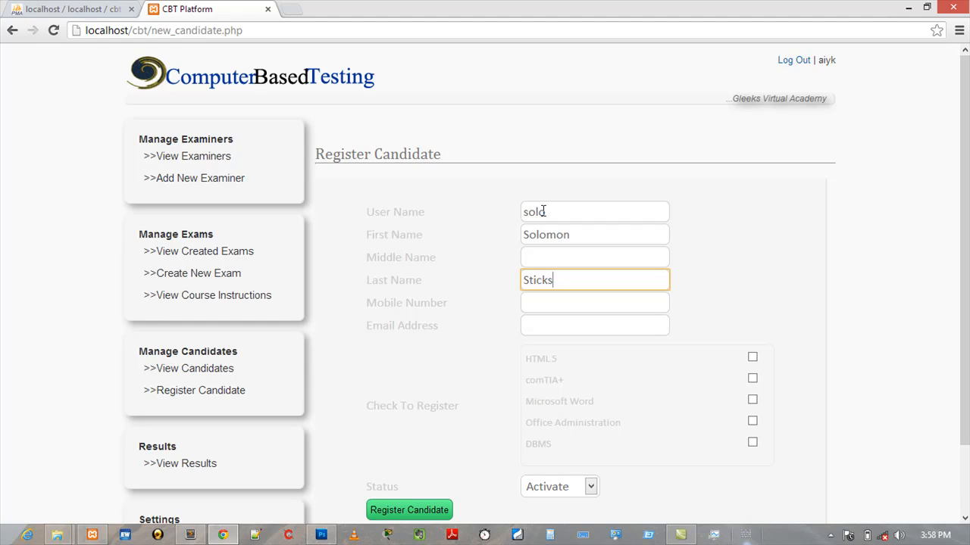
{"action": "key", "text": "Tab"}
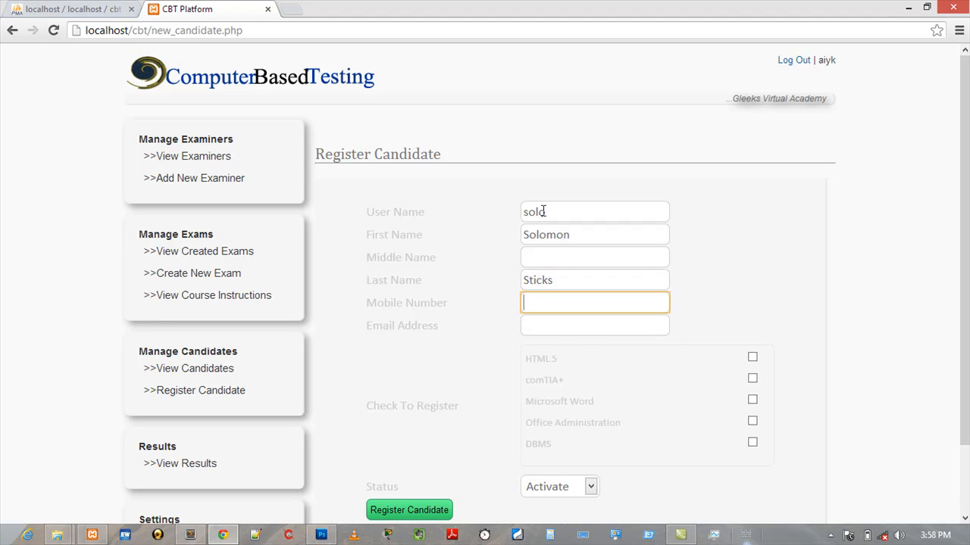
- Pick the candidate's mobile number from the suggestions and enter the candidate's e-mail address
{"action": "key", "text": "Down"}
{"action": "key", "text": "Down"}
{"action": "key", "text": "Down"}
{"action": "key", "text": "Down"}
{"action": "key", "text": "Down"}
{"action": "key", "text": "Down"}
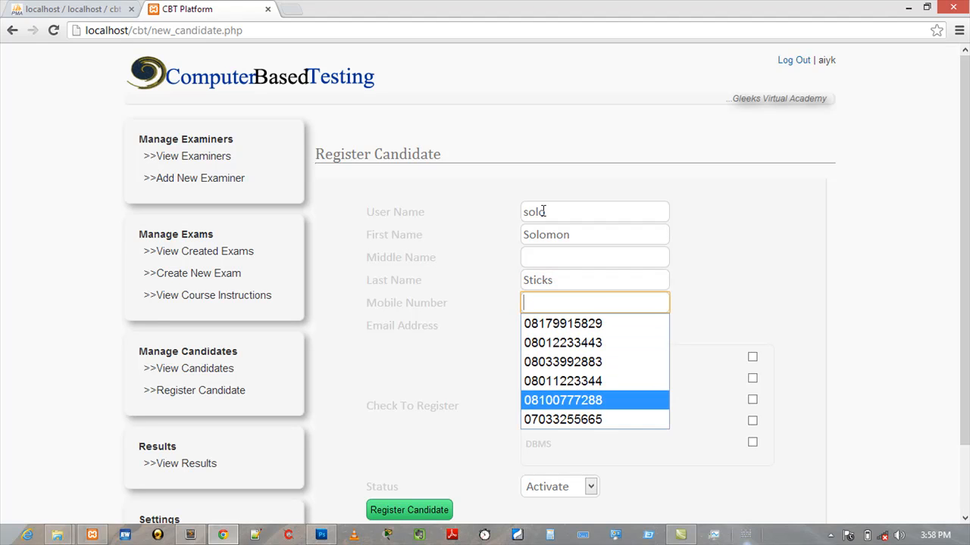
{"action": "key", "text": "Tab"}
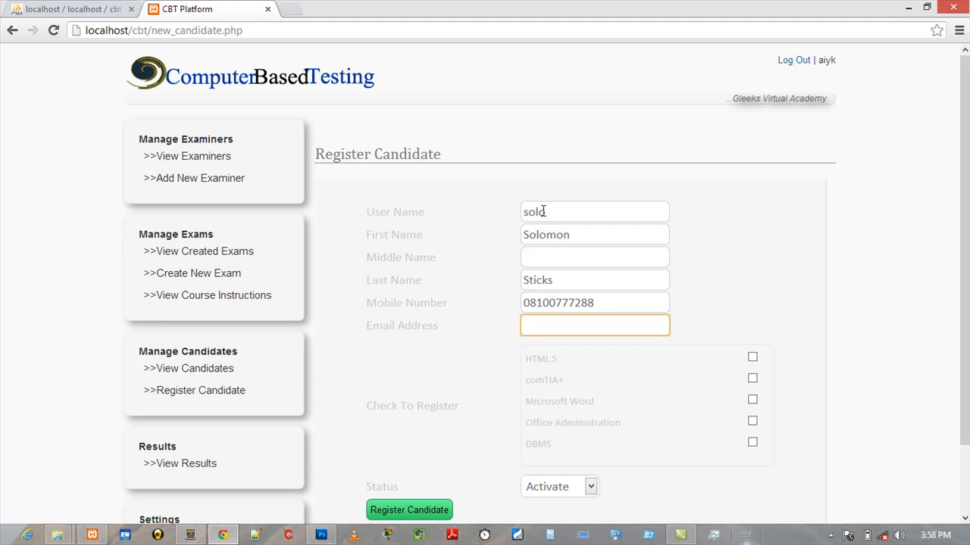
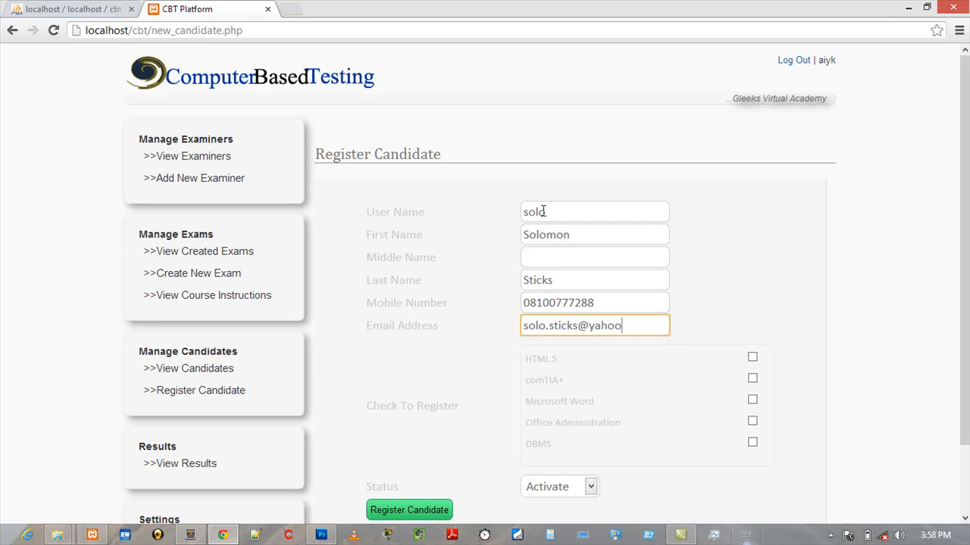
{"action": "key", "text": "Tab"}
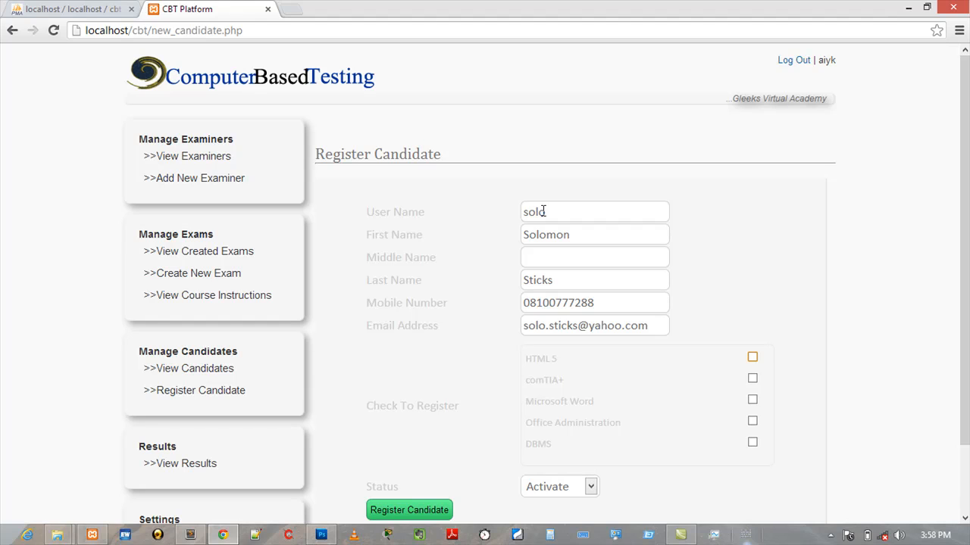
- Tick the courses to register the candidate for, including DBMS, and submit the registration with Activate status
{"action": "key", "text": "space"}
{"action": "key", "text": "Tab"}
{"action": "key", "text": "Tab"}
{"action": "key", "text": "space"}
{"action": "key", "text": "Tab"}
{"action": "key", "text": "Tab"}
{"action": "key", "text": "Return"}
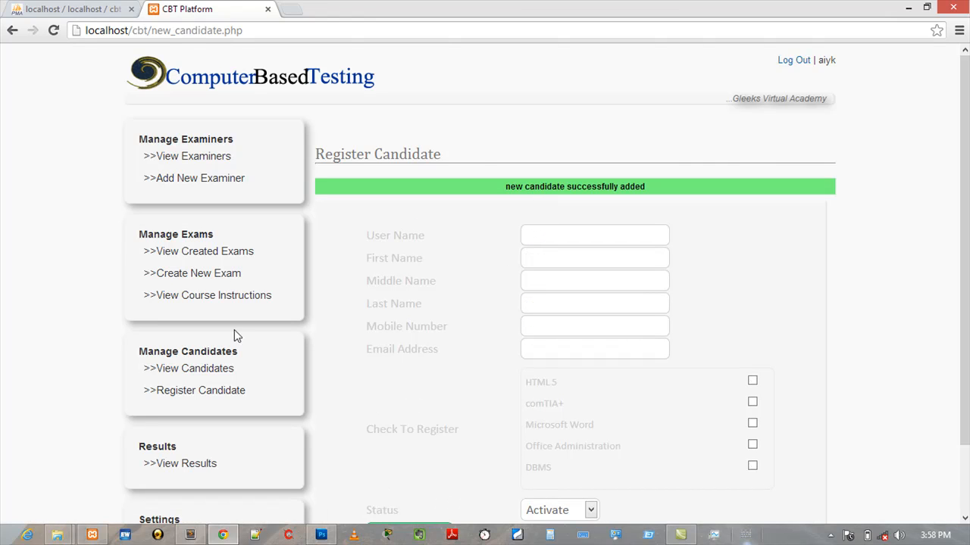
- Open the new candidate's details among the DBMS exam's registered candidates and open the edit form
{"action": "left_click", "coordinate": [210, 372]}
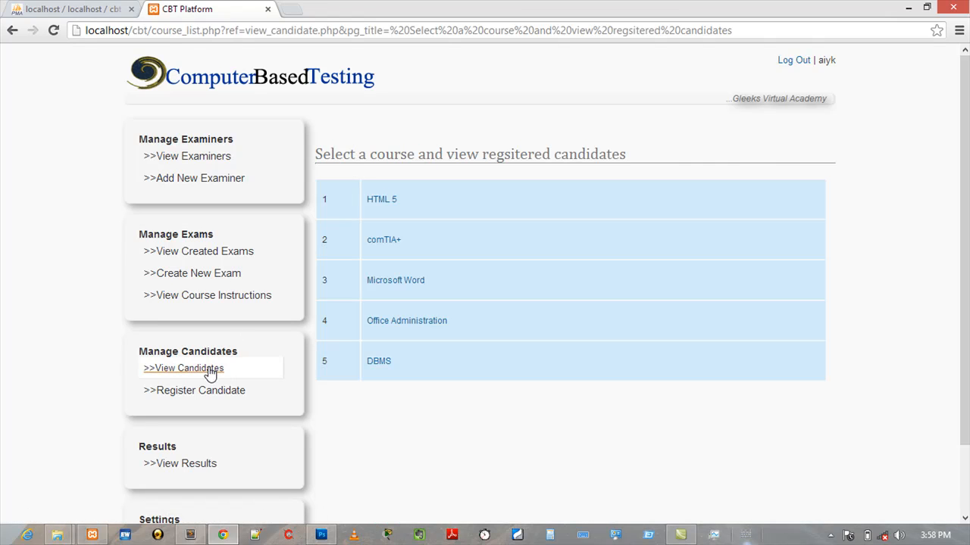
{"action": "left_click", "coordinate": [381, 363]}
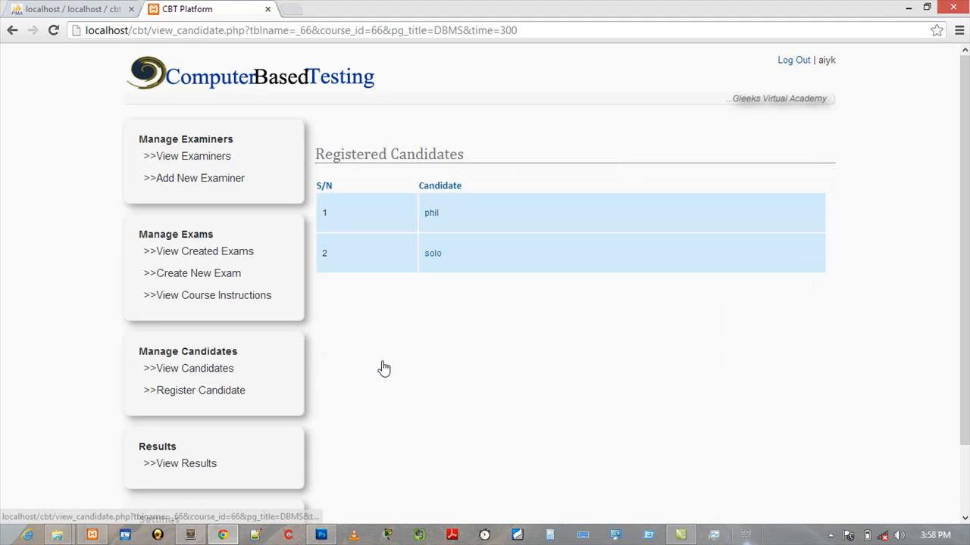
{"action": "left_click", "coordinate": [433, 256]}
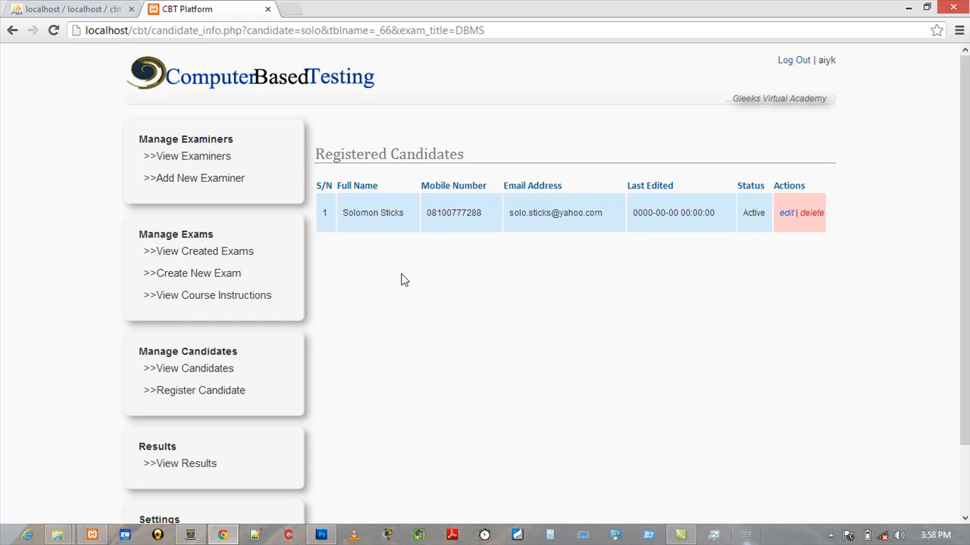
{"action": "left_click", "coordinate": [787, 215]}
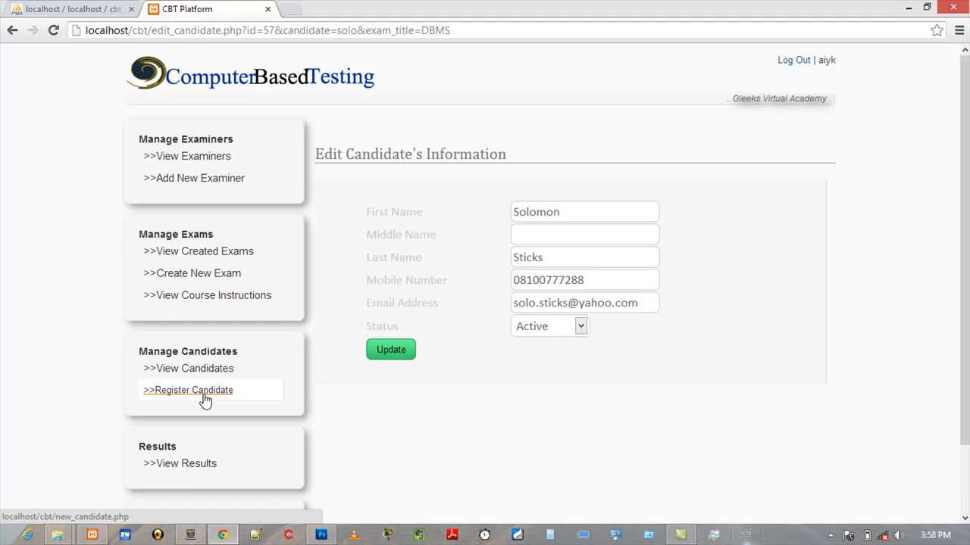
- Open the test results list and examine the candidates' scores and completion times
{"action": "left_click", "coordinate": [194, 465]}
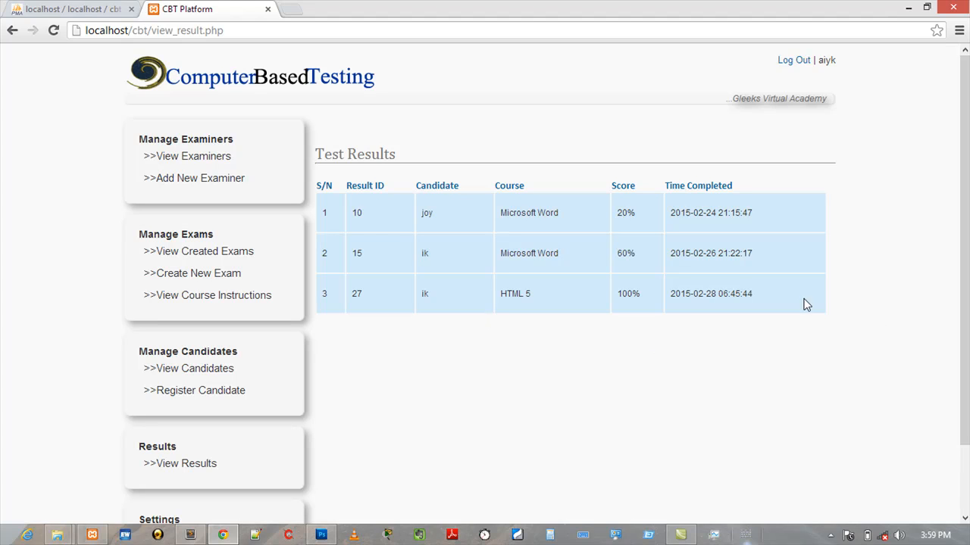
{"action": "double_click", "coordinate": [424, 294]}
{"action": "left_click_drag", "start_coordinate": [501, 281], "coordinate": [535, 306]}
{"action": "left_click_drag", "start_coordinate": [615, 297], "coordinate": [758, 316]}
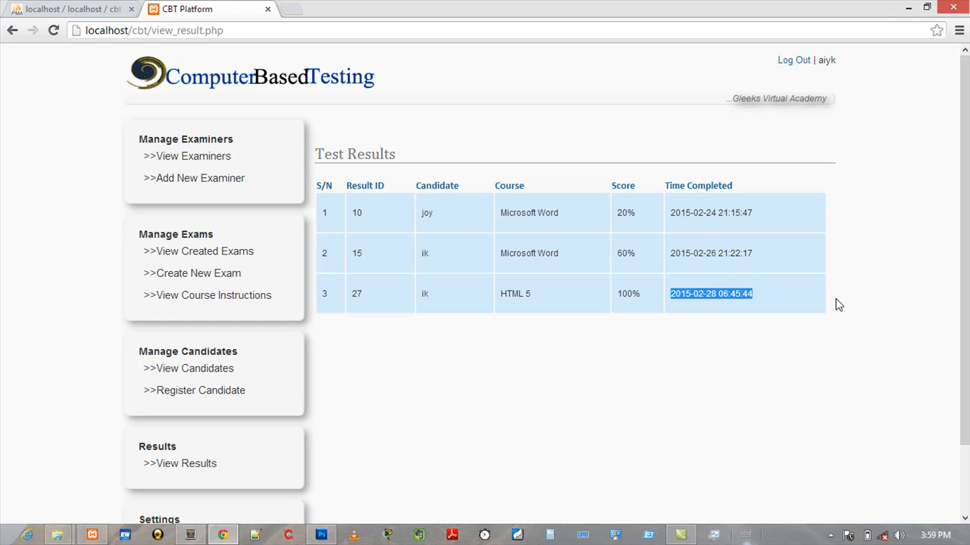
{"action": "left_click", "coordinate": [787, 299]}
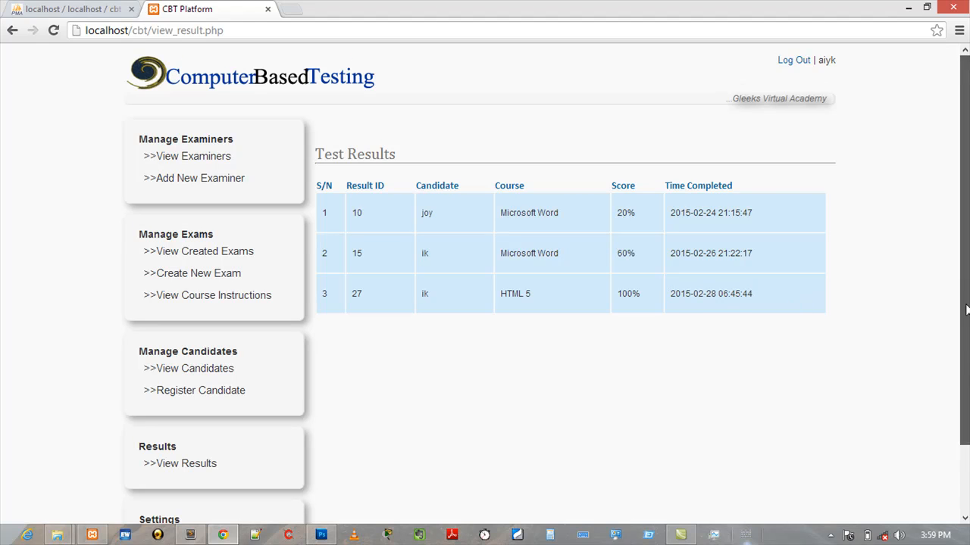
- Open the Change Password settings page and enter the current account password as the old password
{"action": "left_click_drag", "start_coordinate": [961, 309], "coordinate": [967, 403]}
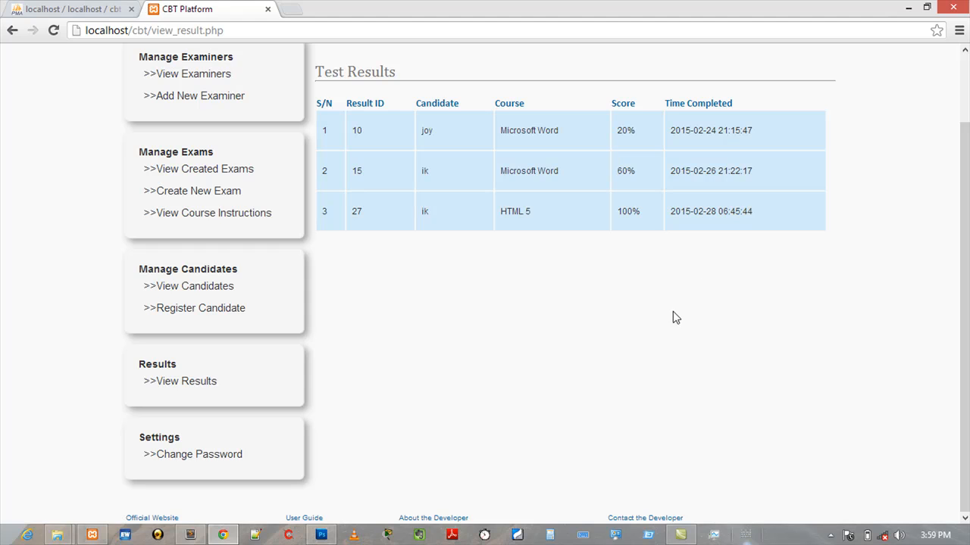
{"action": "left_click", "coordinate": [208, 459]}
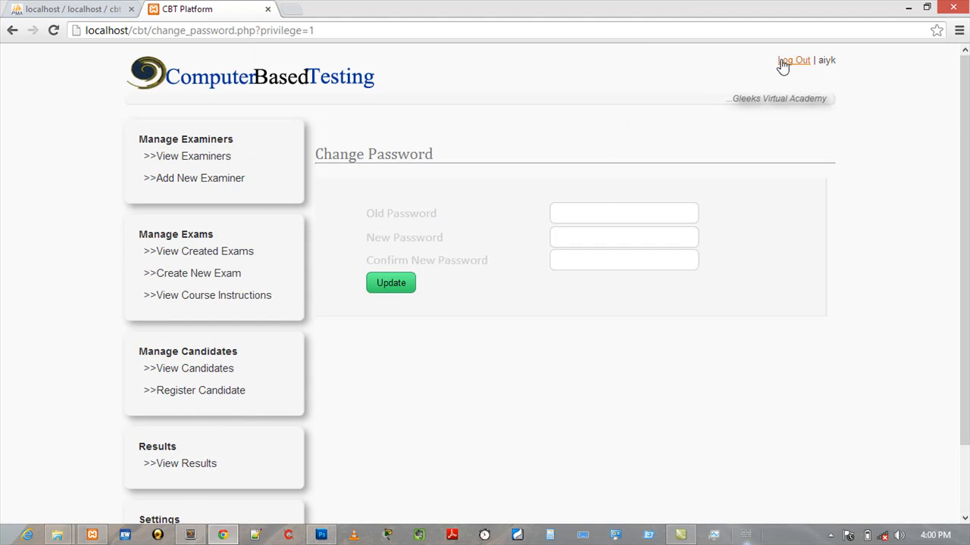
{"action": "left_click", "coordinate": [566, 212]}
{"action": "left_click", "coordinate": [562, 242]}
{"action": "left_click", "coordinate": [562, 262]}
{"action": "left_click", "coordinate": [576, 214]}
{"action": "type", "text": "aiyk"}
{"action": "type", "text": "••••"}
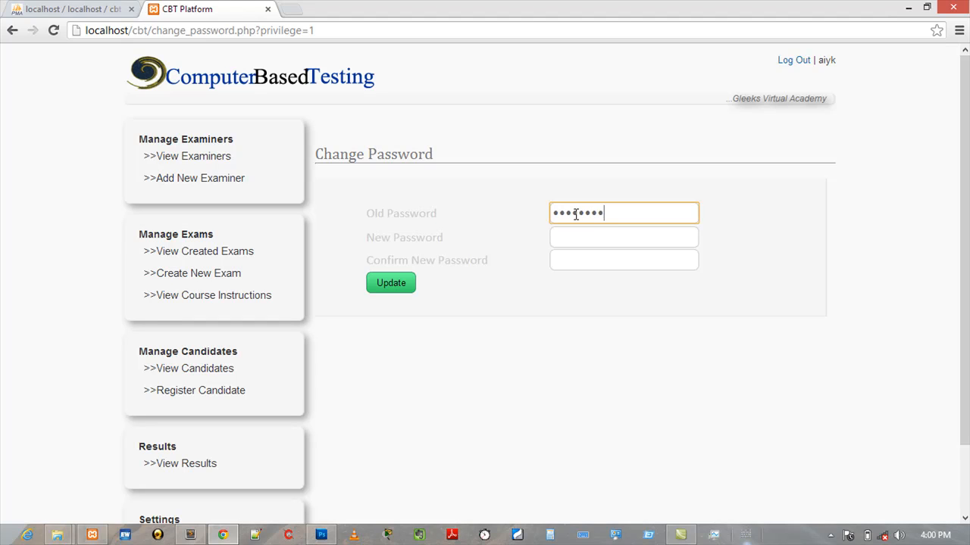
- Enter the new account password in both new and confirm fields and submit the password update
{"action": "key", "text": "Tab"}
{"action": "type", "text": "•••"}
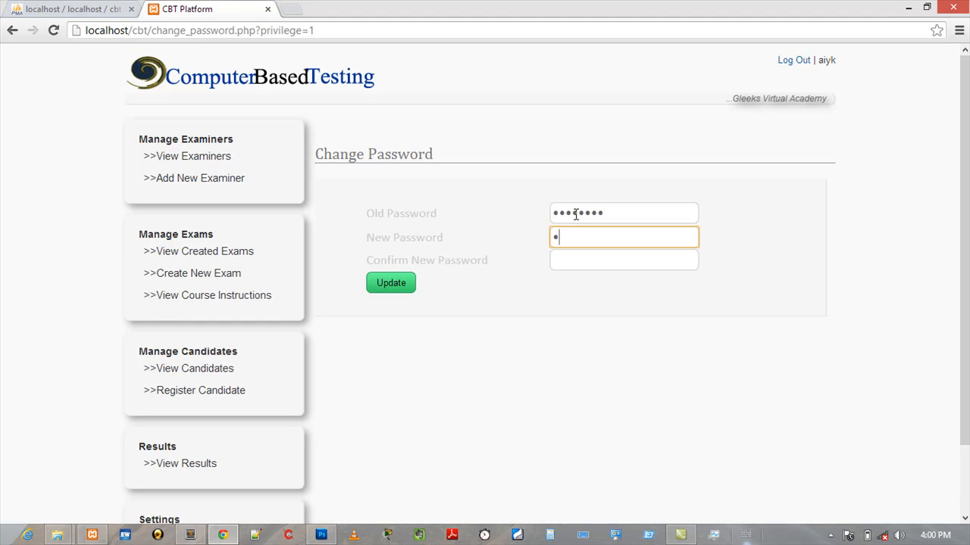
{"action": "type", "text": "••••"}
{"action": "key", "text": "Tab"}
{"action": "type", "text": "••••"}
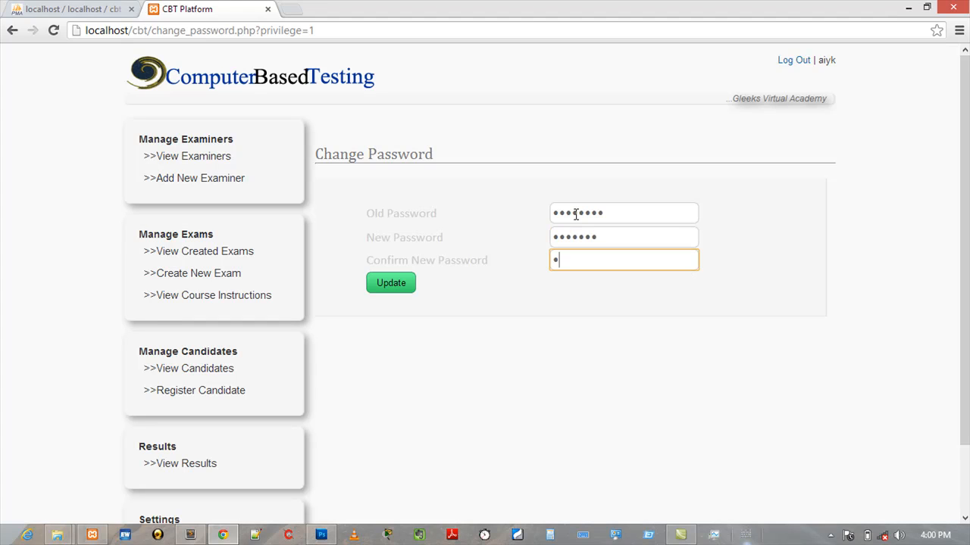
{"action": "type", "text": "•••"}
{"action": "left_click", "coordinate": [388, 285]}
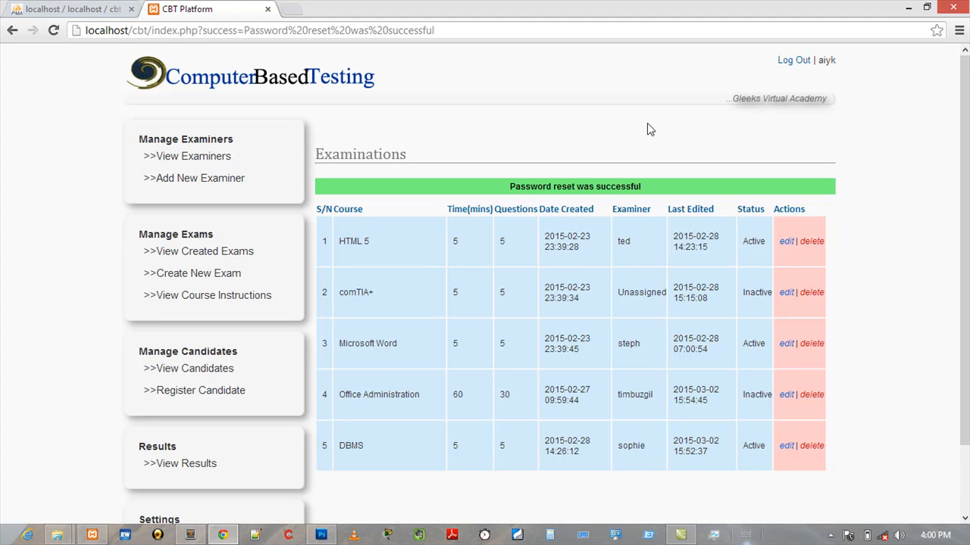
- Log out and try to sign in again as aiyk with the account password
{"action": "left_click", "coordinate": [790, 67]}
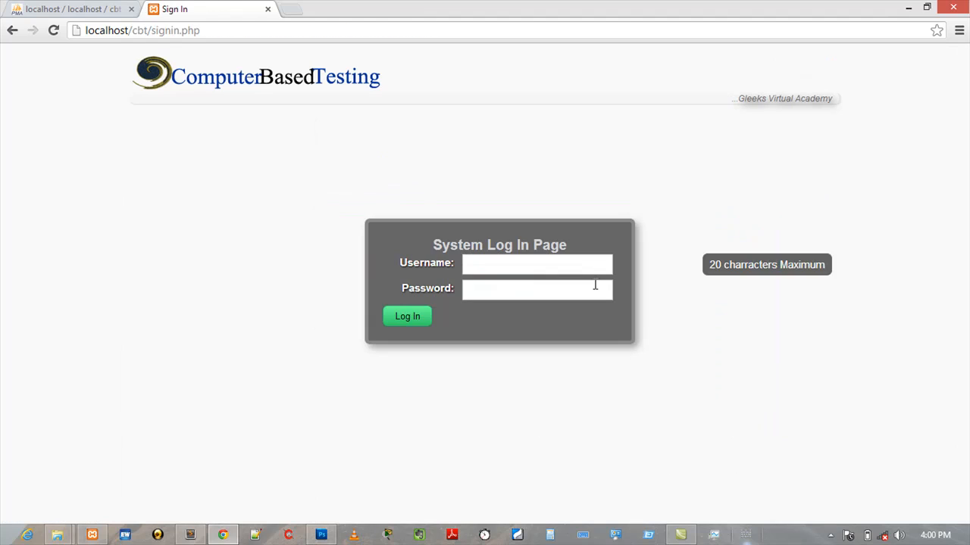
{"action": "left_click", "coordinate": [487, 263]}
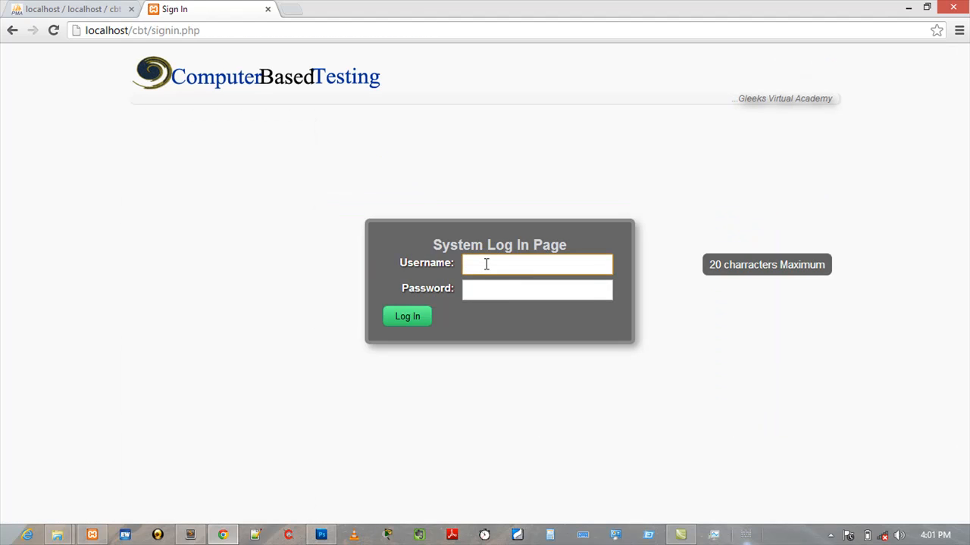
{"action": "type", "text": "ai"}
{"action": "key", "text": "Down"}
{"action": "key", "text": "Tab"}
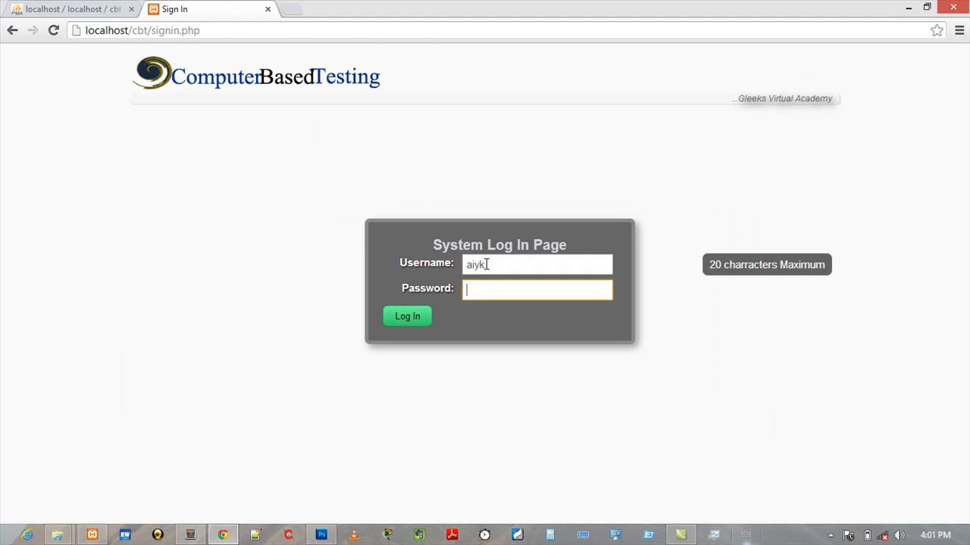
{"action": "type", "text": "•••••••"}
{"action": "key", "text": "Return"}
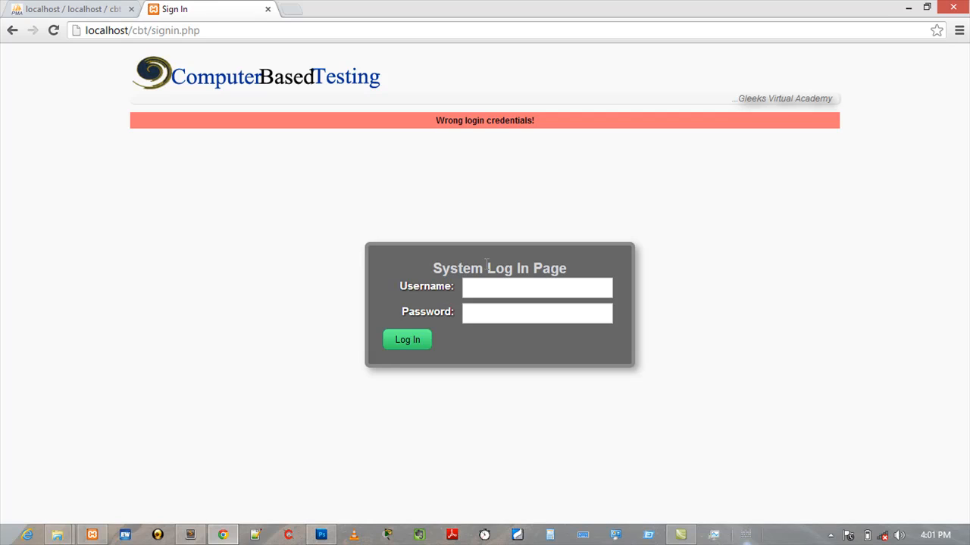
- Sign in again with the username aiyk and the account password
{"action": "key", "text": "Tab"}
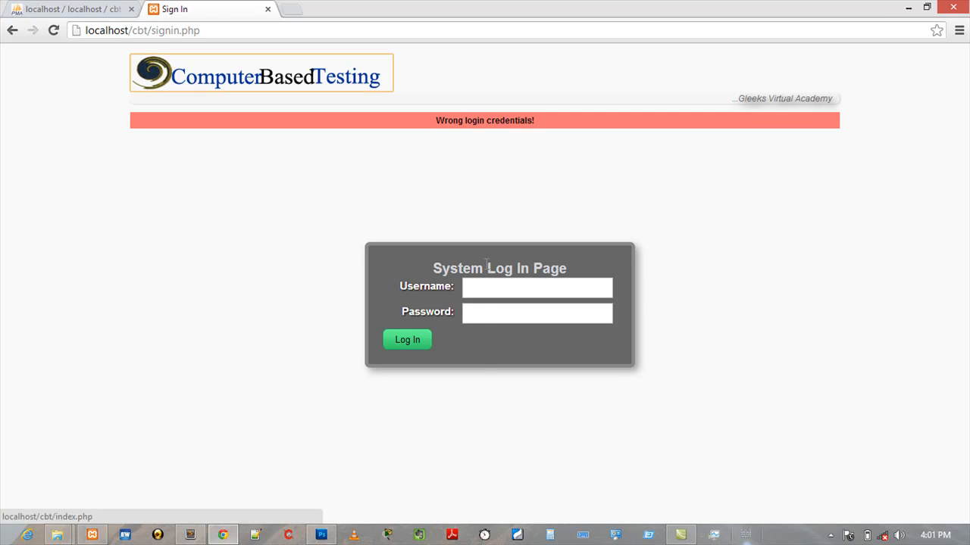
{"action": "left_click", "coordinate": [491, 282]}
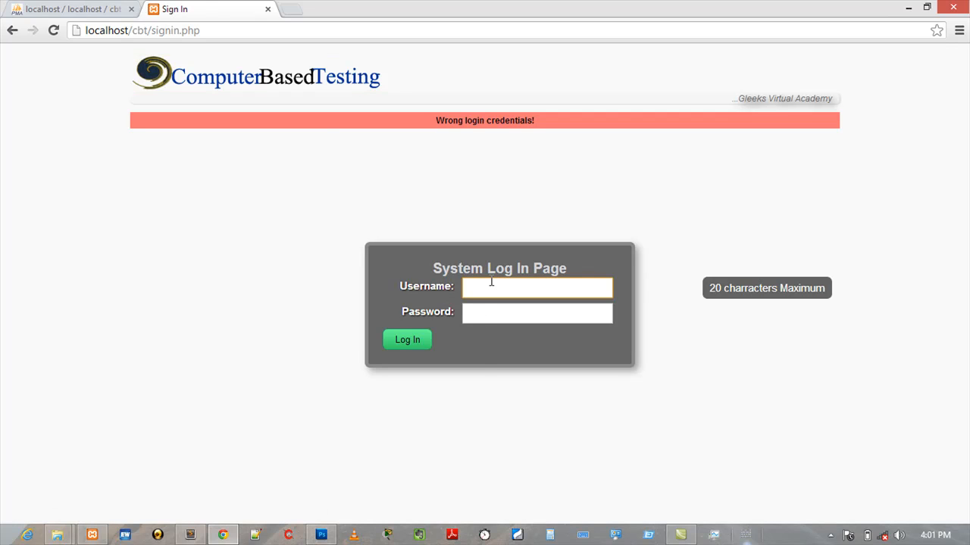
{"action": "type", "text": "ai"}
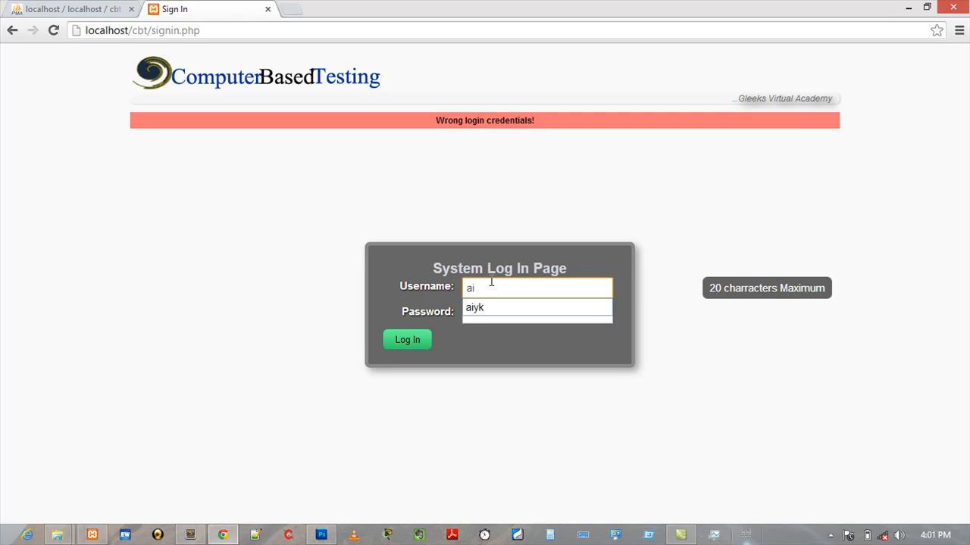
{"action": "key", "text": "Down"}
{"action": "key", "text": "Tab"}
{"action": "type", "text": "123456"}
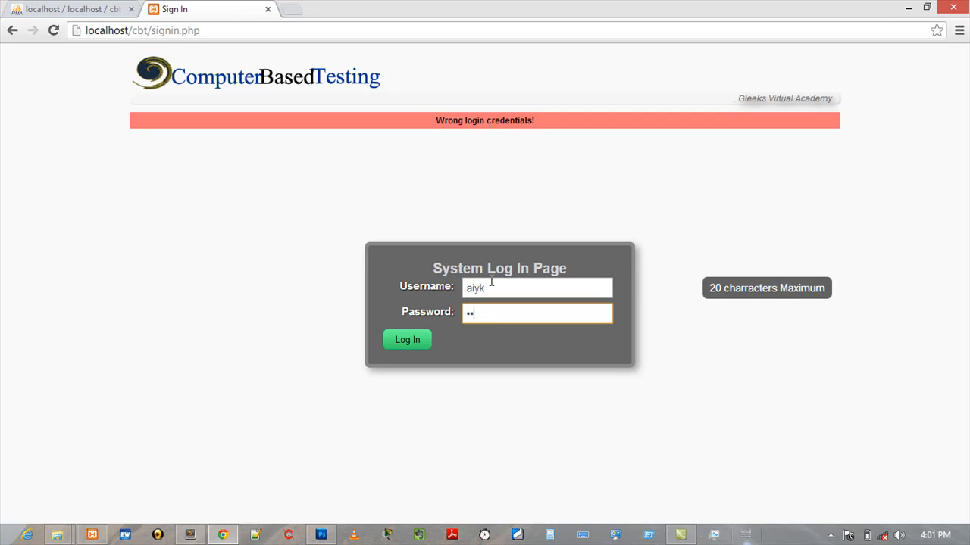
{"action": "key", "text": "Return"}
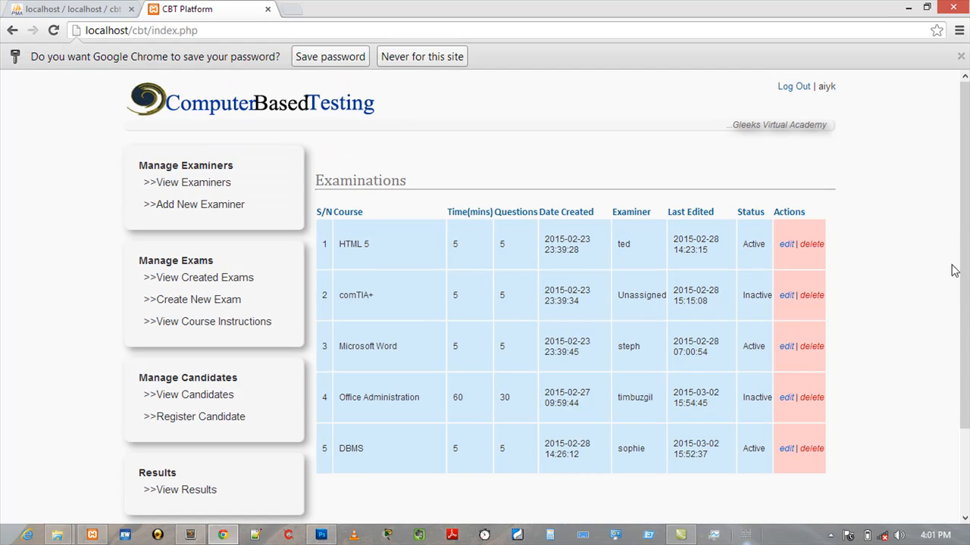
- Open the Change Password page again and enter the current account password as the old password
{"action": "scroll", "coordinate": [967, 281], "scroll_direction": "down", "scroll_amount": 3}
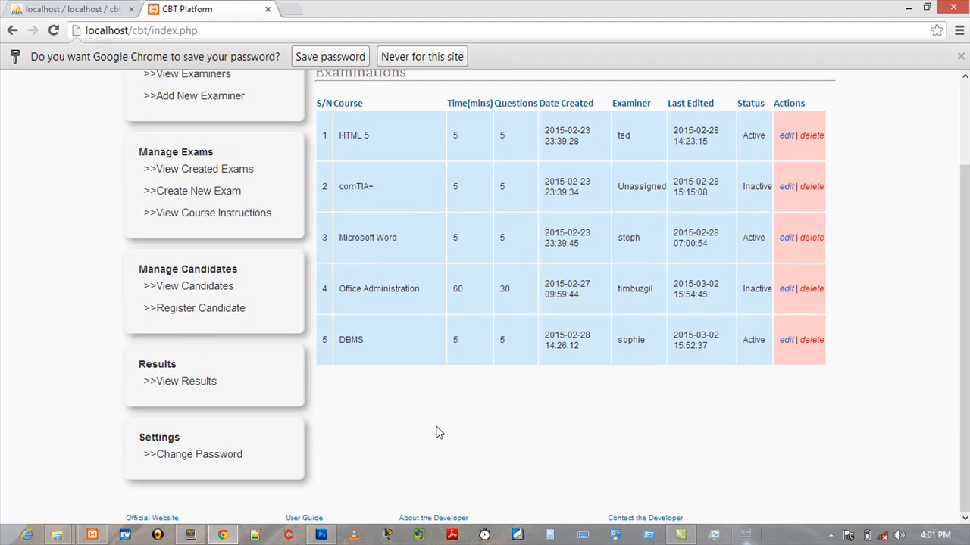
{"action": "left_click", "coordinate": [209, 455]}
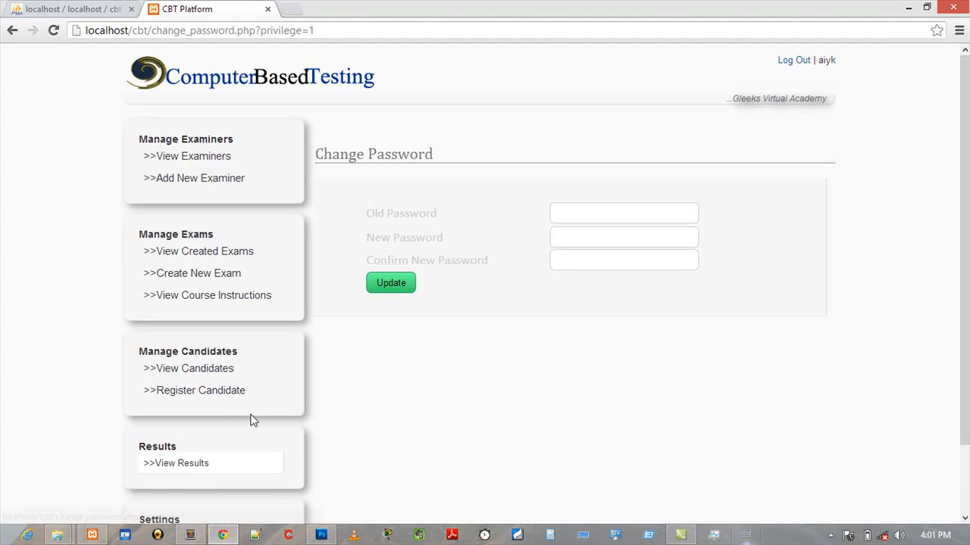
{"action": "left_click", "coordinate": [564, 213]}
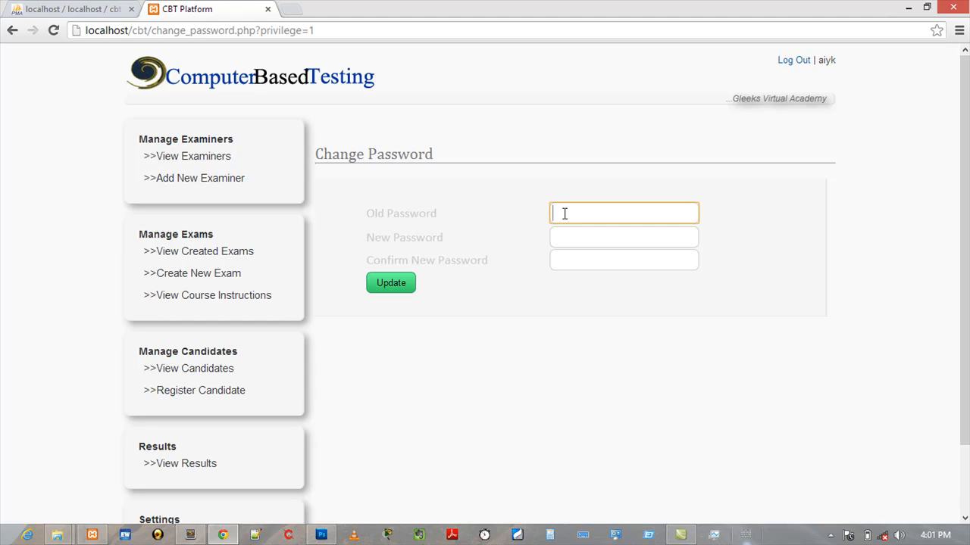
{"action": "type", "text": "•••••••"}
- Enter a new account password in the new and confirm fields and submit the update
{"action": "key", "text": "Tab"}
{"action": "type", "text": "••••••••"}
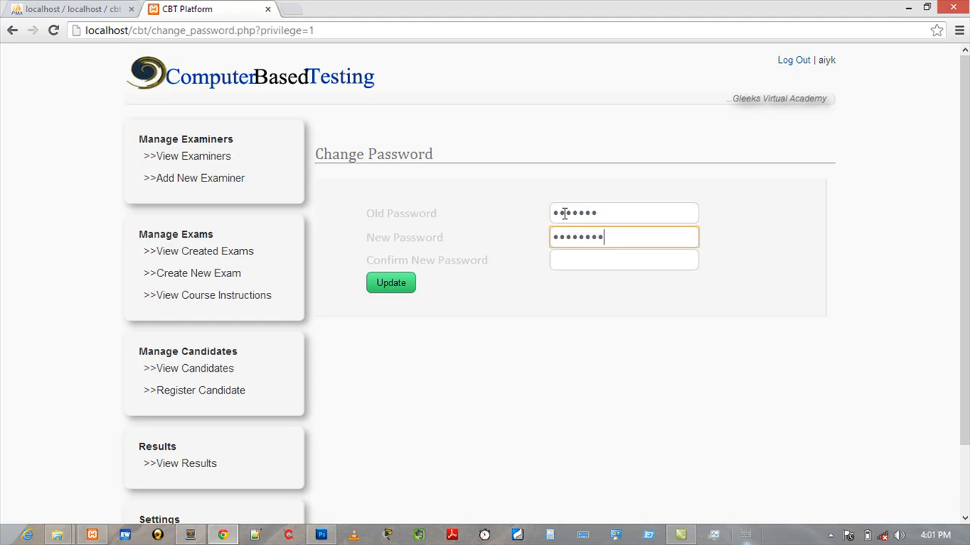
{"action": "key", "text": "Tab"}
{"action": "type", "text": "•••••••"}
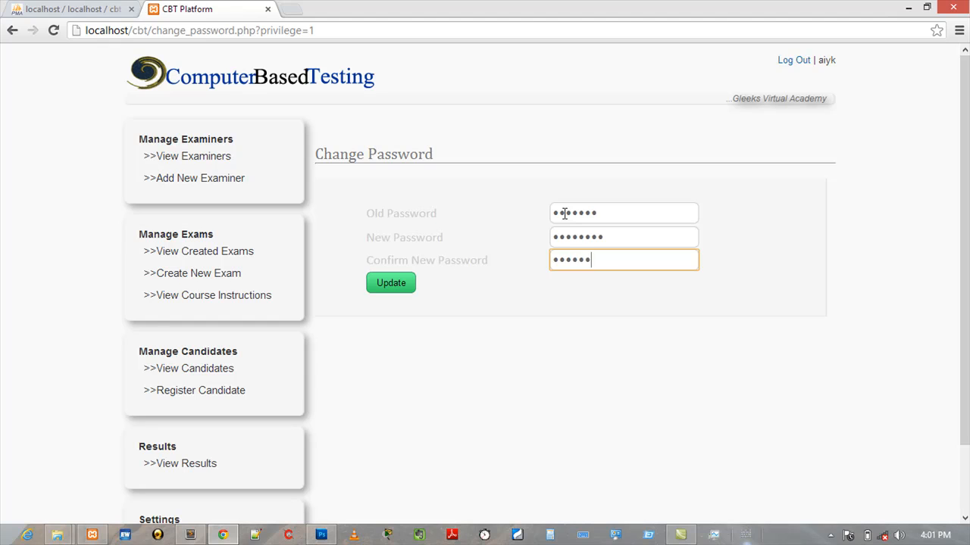
{"action": "type", "text": "•"}
{"action": "key", "text": "Return"}
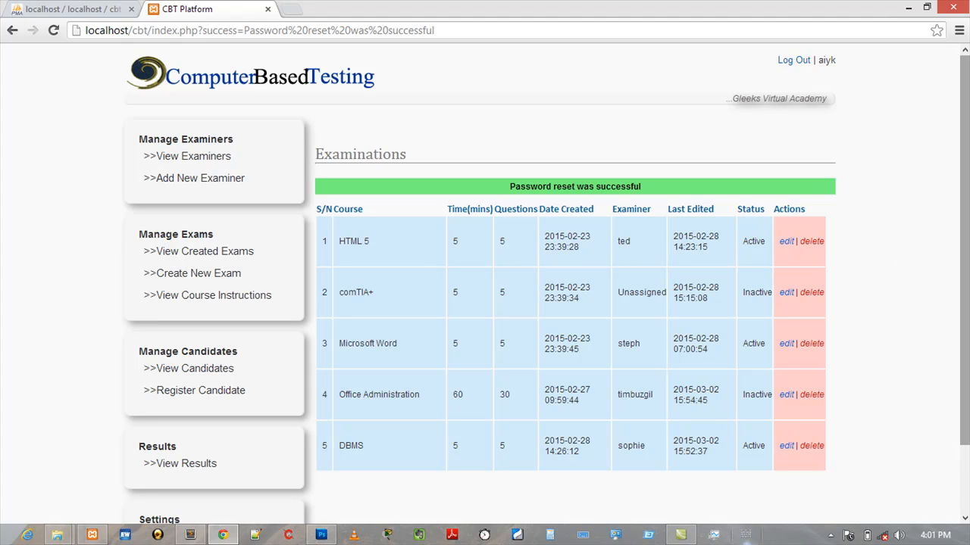
- Log out of the administrator account
{"action": "scroll", "coordinate": [967, 270], "scroll_direction": "down", "scroll_amount": 2}
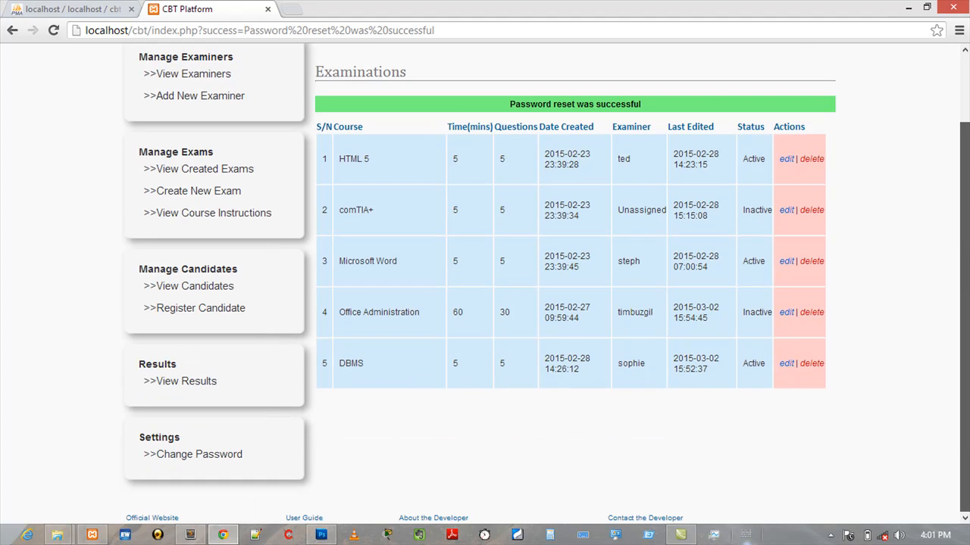
{"action": "scroll", "coordinate": [576, 288], "scroll_direction": "up", "scroll_amount": 2}
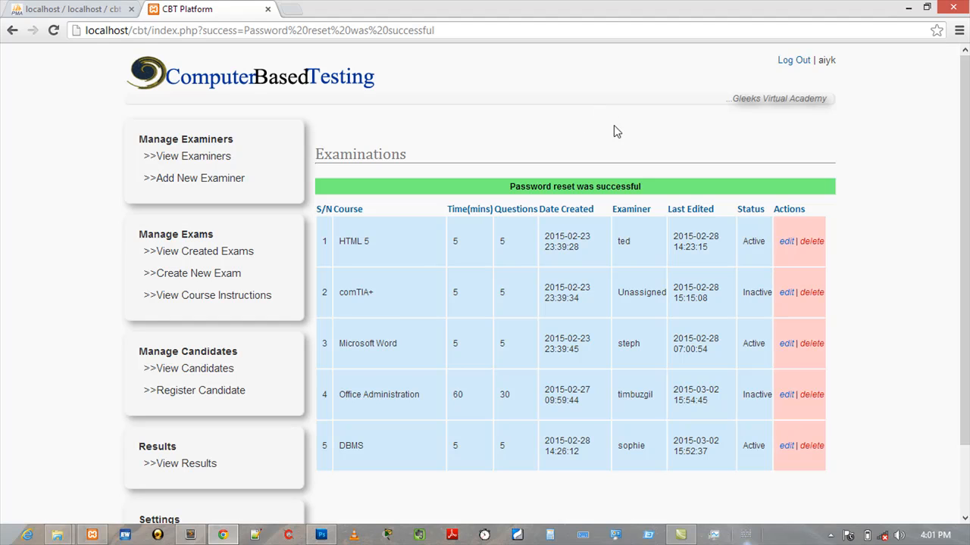
{"action": "left_click", "coordinate": [801, 63]}
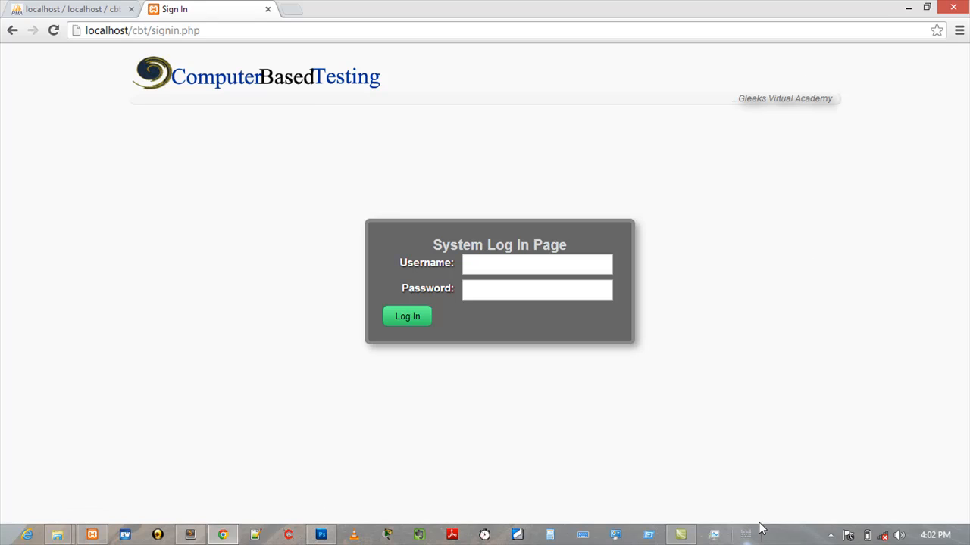
{"action": "left_click", "coordinate": [830, 535]}
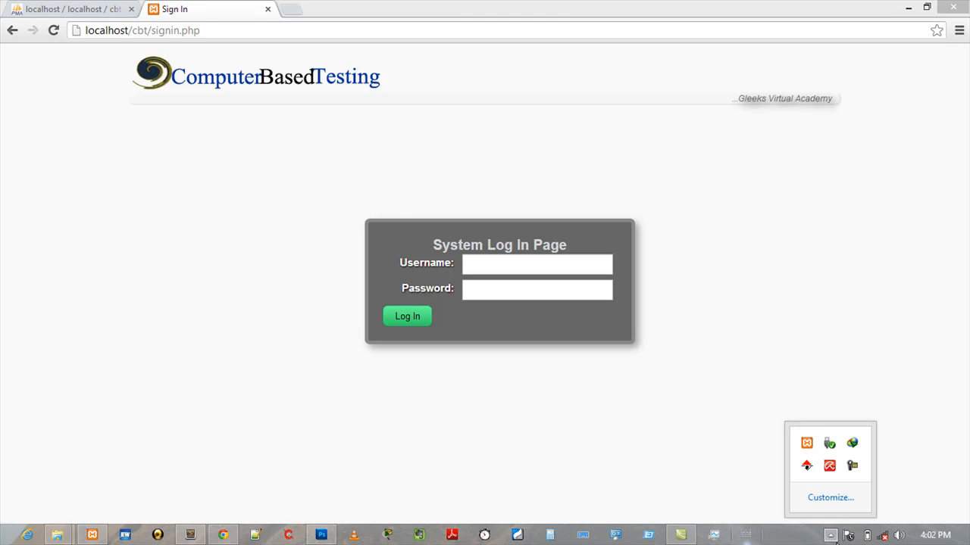
{"action": "left_click", "coordinate": [853, 467]}
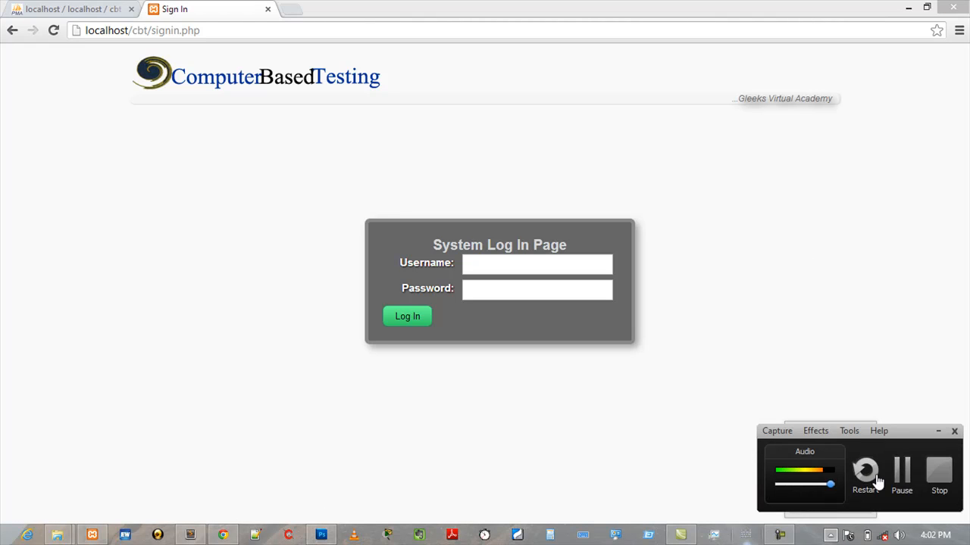